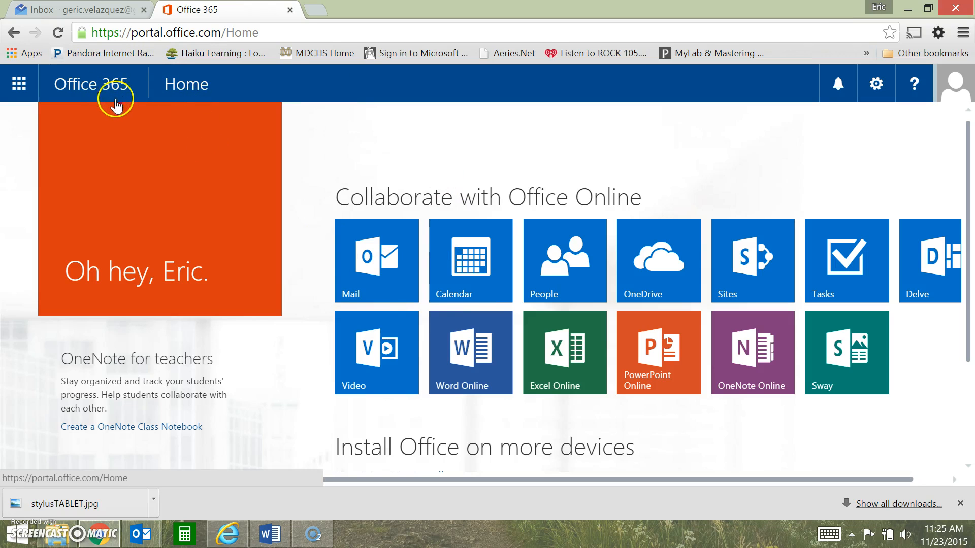
Create a new blank workbook in Excel Online and start a new survey in it
left_click(557, 367)
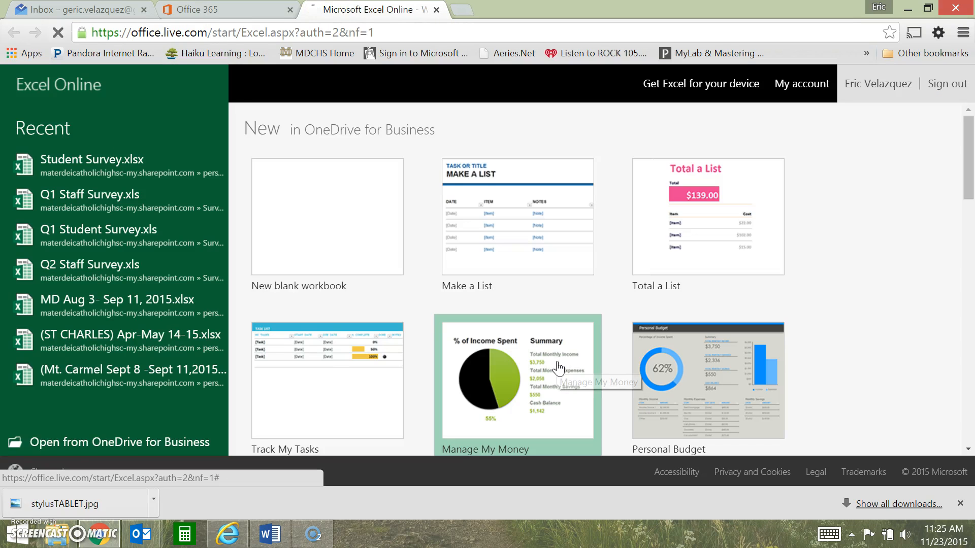
left_click(328, 228)
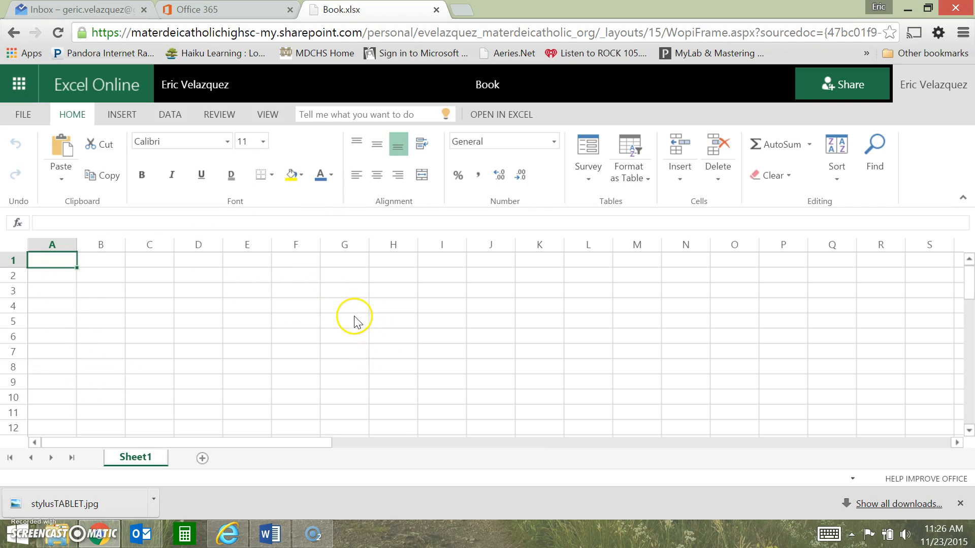
left_click(119, 118)
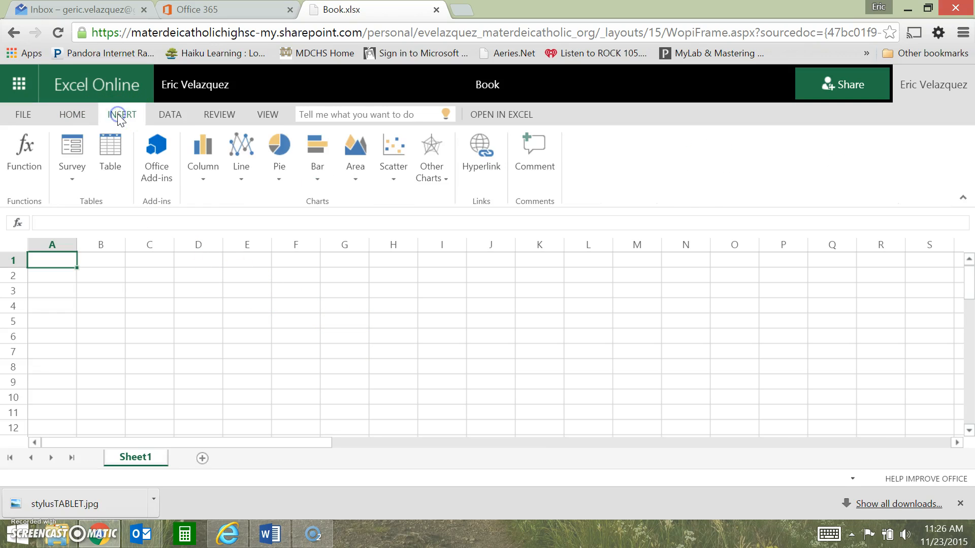
left_click(78, 177)
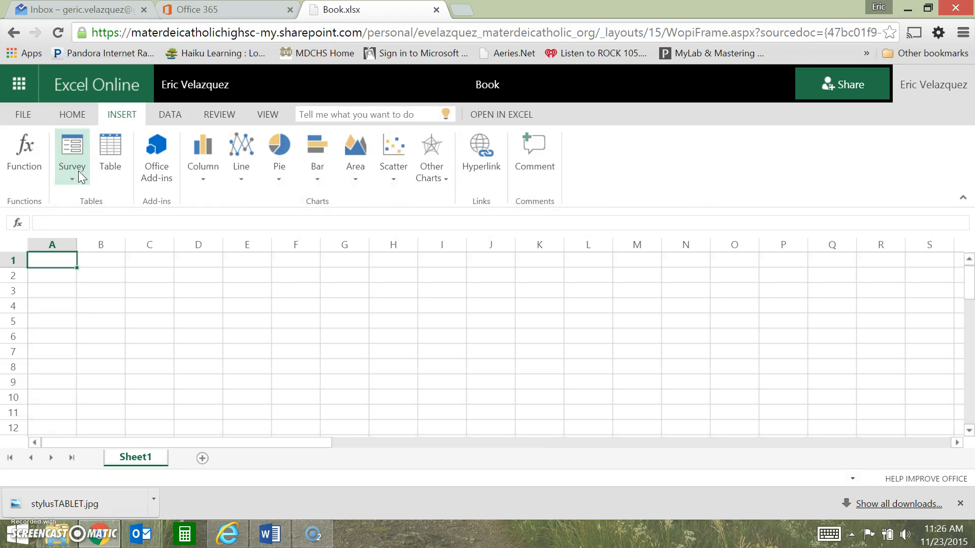
left_click(71, 179)
left_click(89, 198)
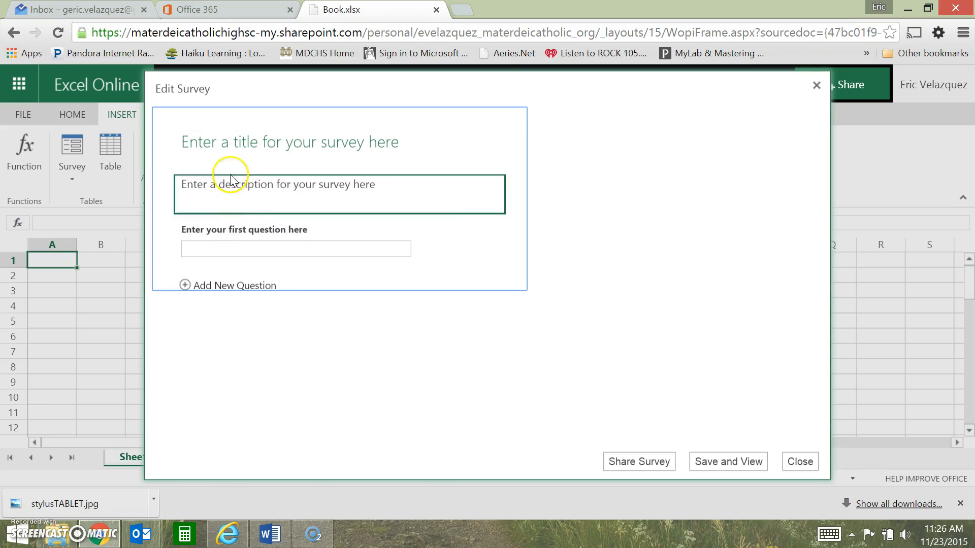
Title the survey "Student Survey" and enter the description "Survey for Student introductions"
left_click(263, 141)
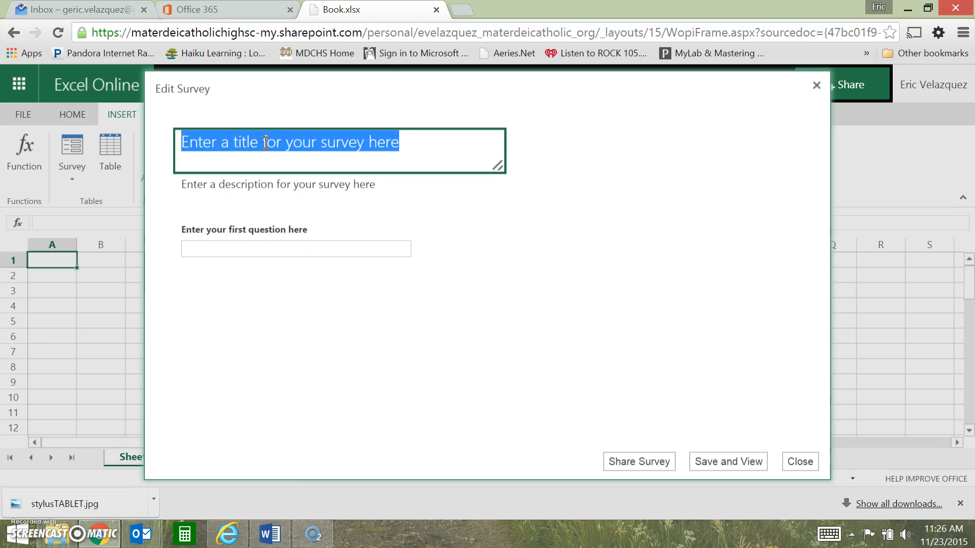
type("Student Survey")
left_click(246, 187)
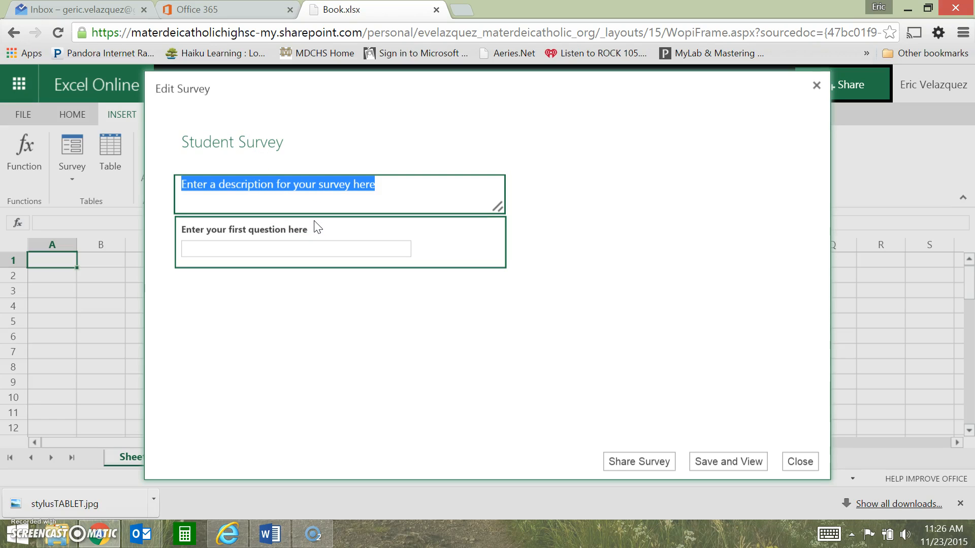
type("S")
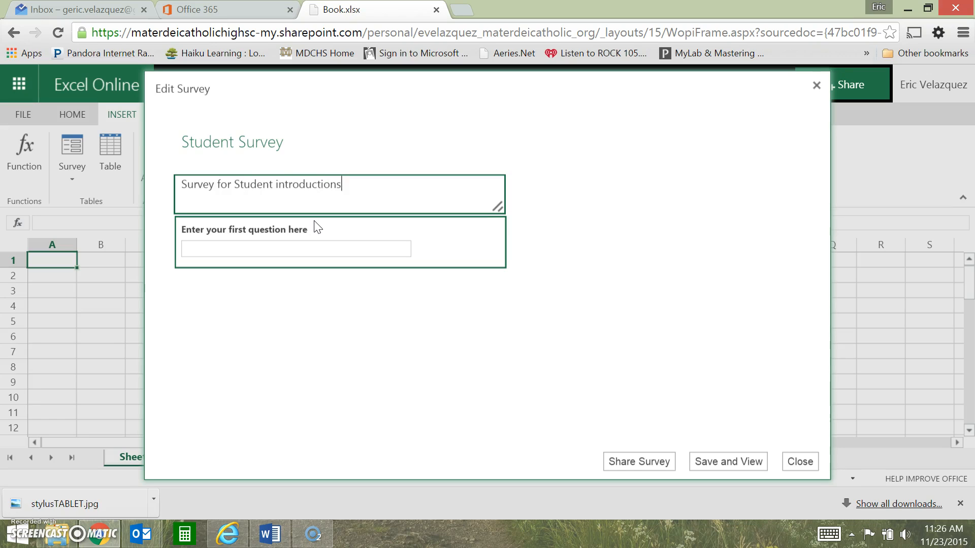
Set up the first question as "Name" with the subtitle "First and last name", and make it required
left_click(289, 248)
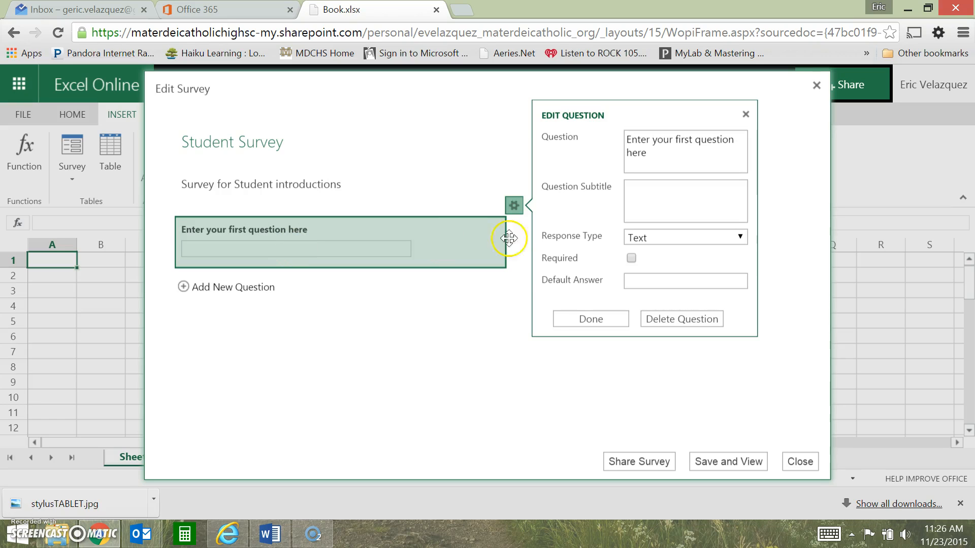
triple_click(660, 154)
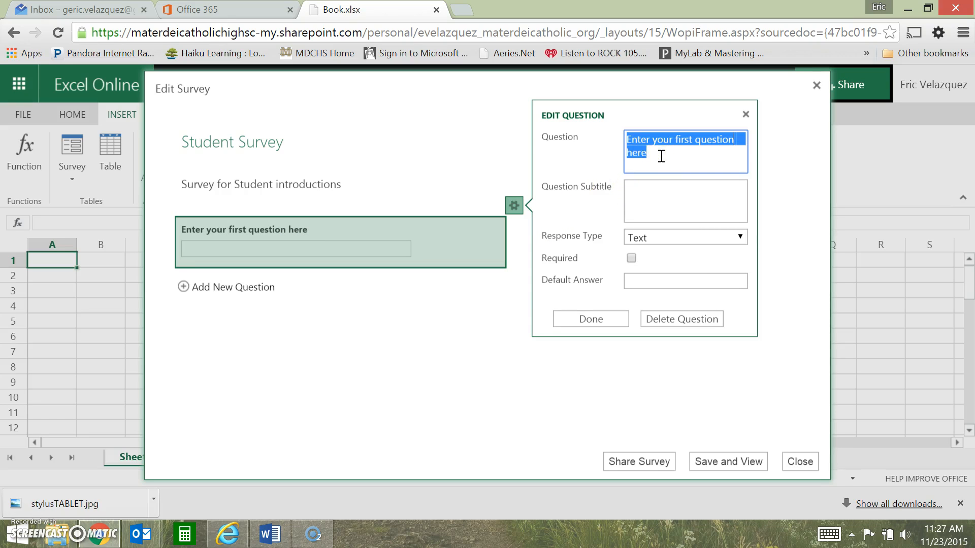
type("Name")
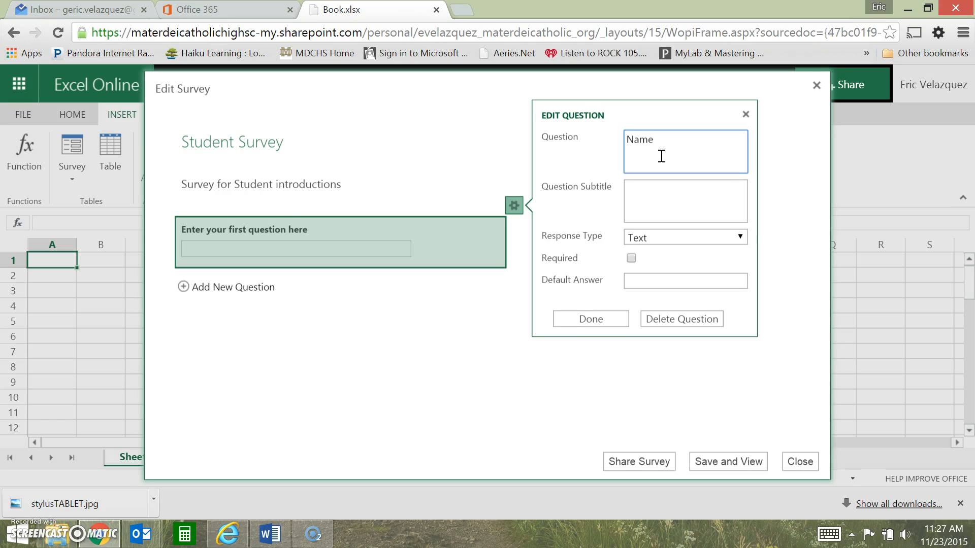
left_click(652, 201)
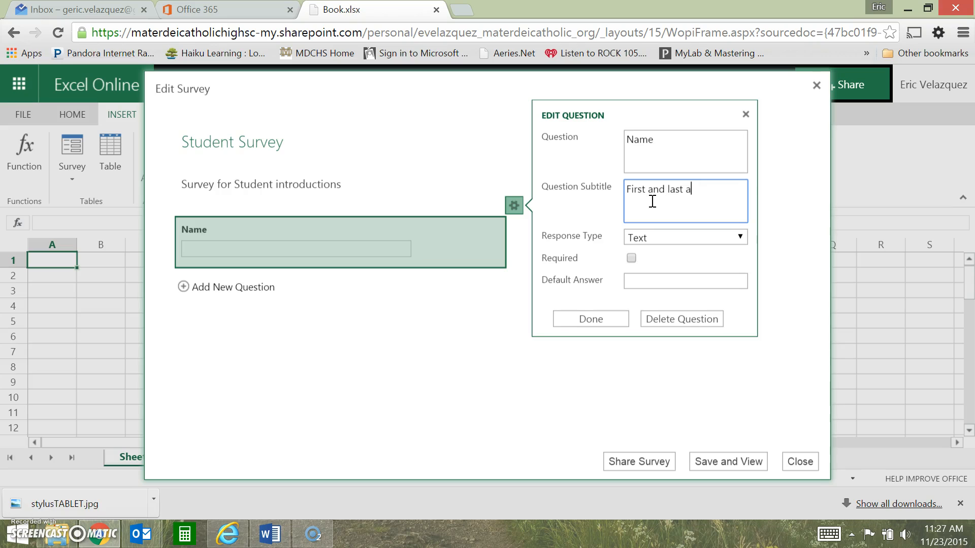
type("First and last name")
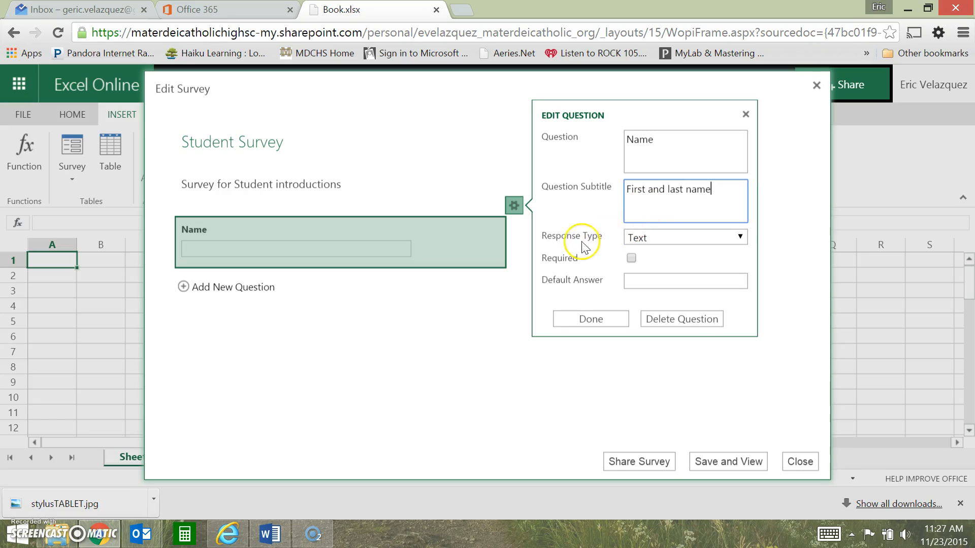
left_click(664, 238)
left_click(632, 258)
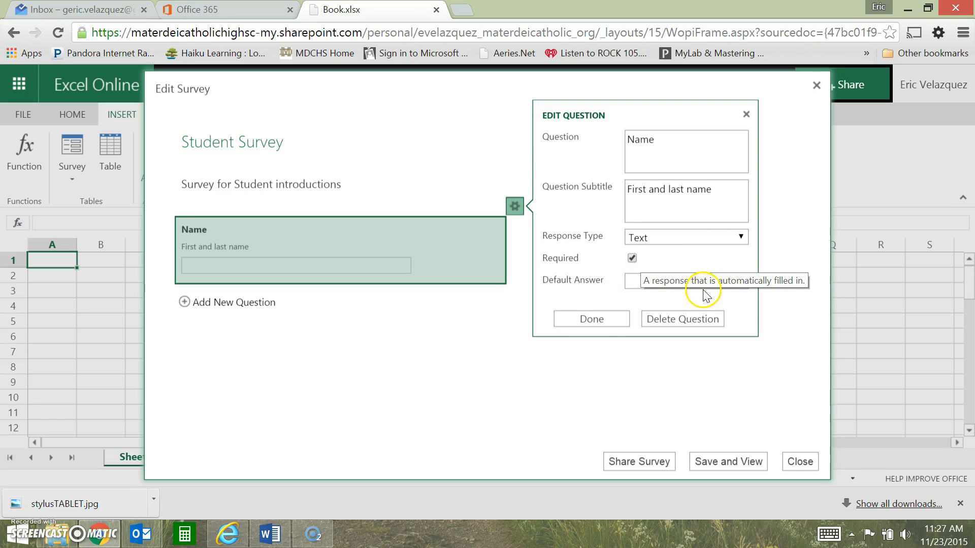
left_click(587, 319)
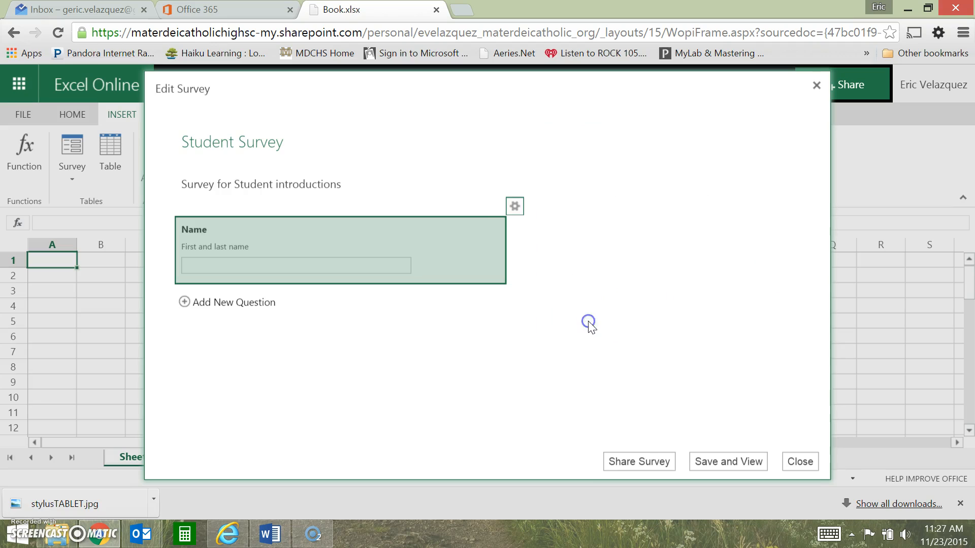
Add a second question named "Grade" with the Choice response type
left_click(203, 304)
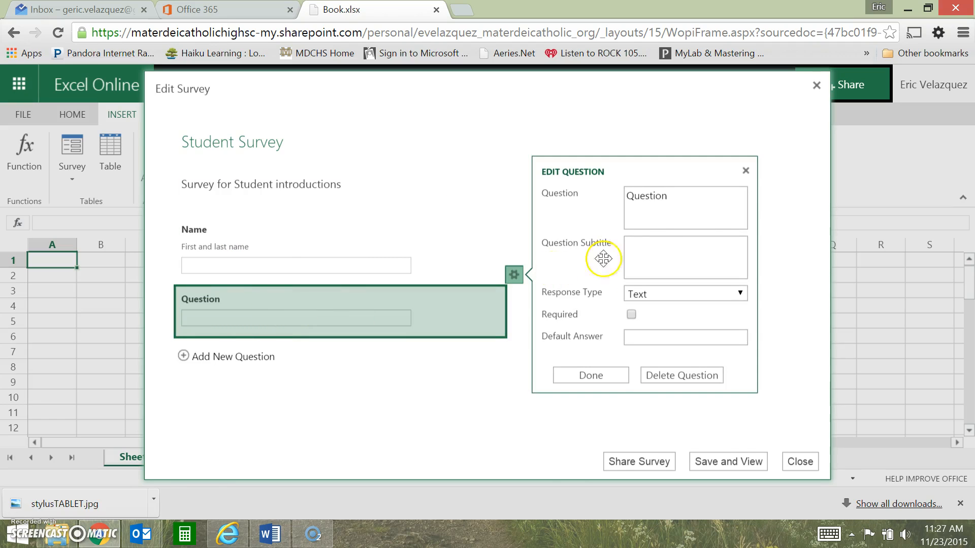
double_click(671, 197)
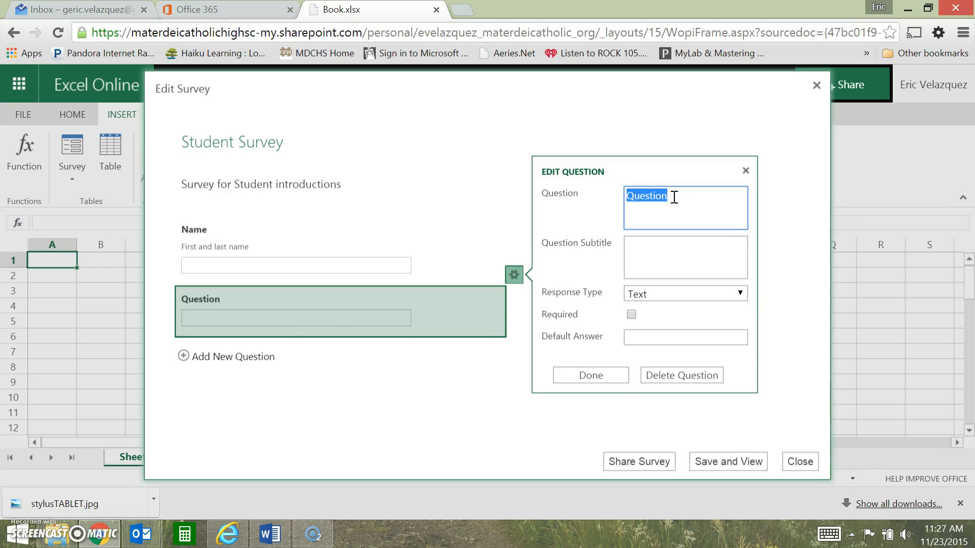
type("Grade")
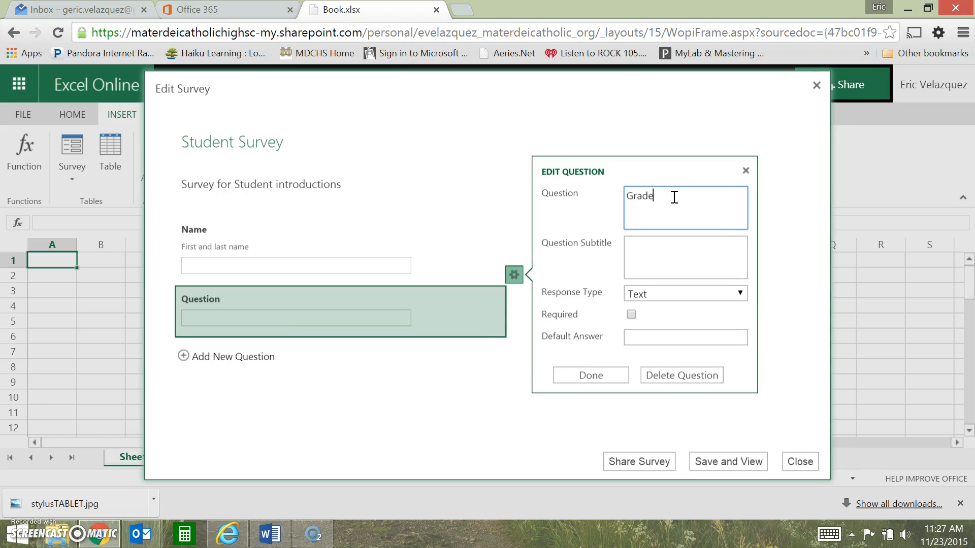
left_click(672, 254)
left_click(662, 295)
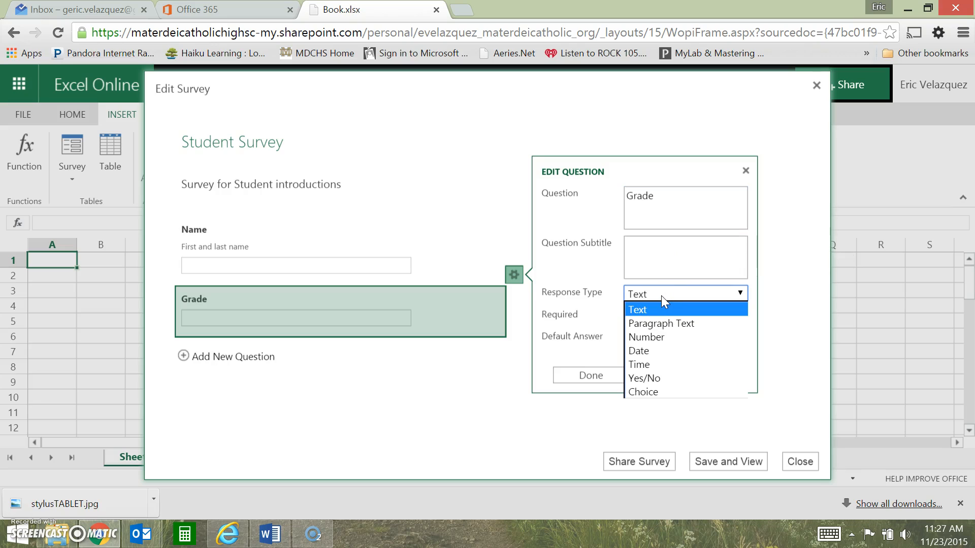
left_click(655, 392)
Replace the Grade question's placeholder choices with 9th, 10th, 11th and 12th, leave the default answer empty, and finish the question
left_click(671, 326)
key("ctrl+a")
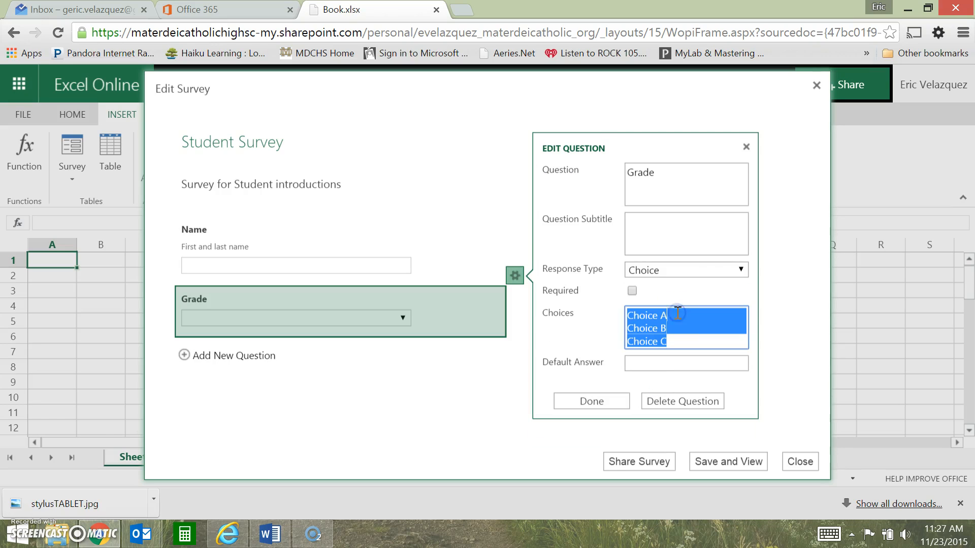
type("9th ")
type("10th ")
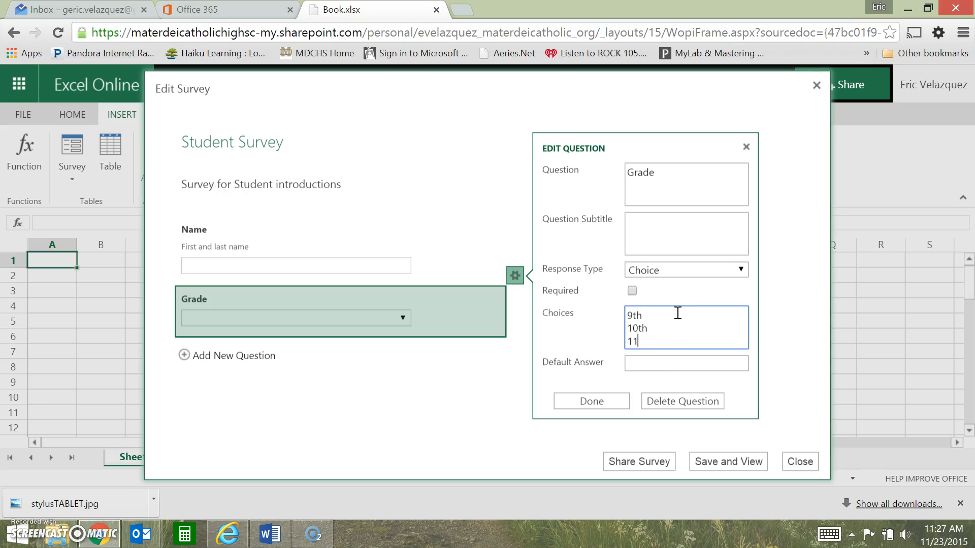
type("11th")
key("Return")
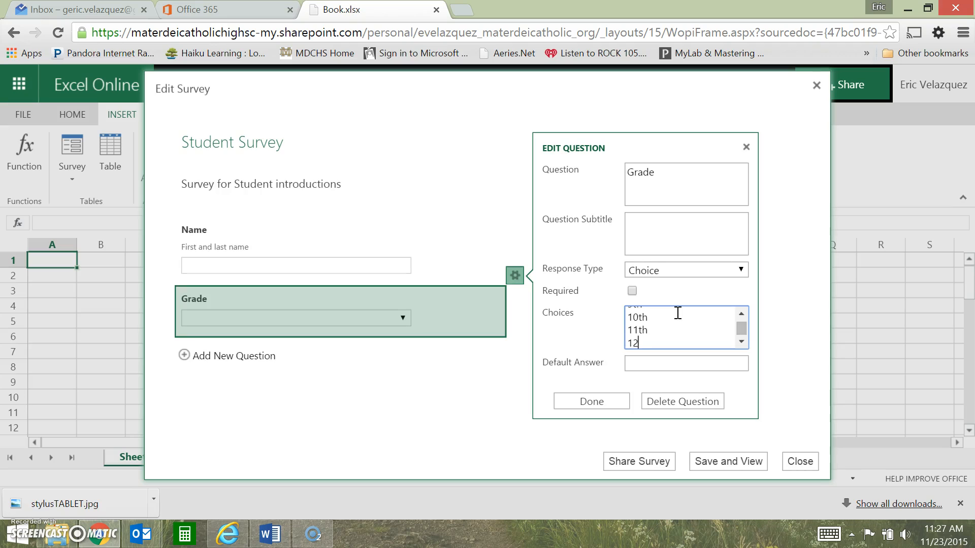
left_click(680, 364)
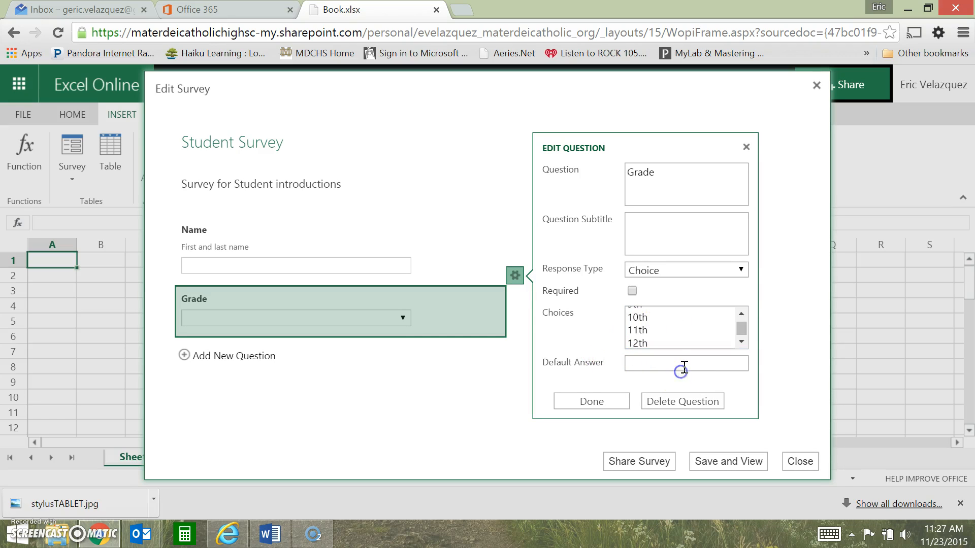
left_click(603, 404)
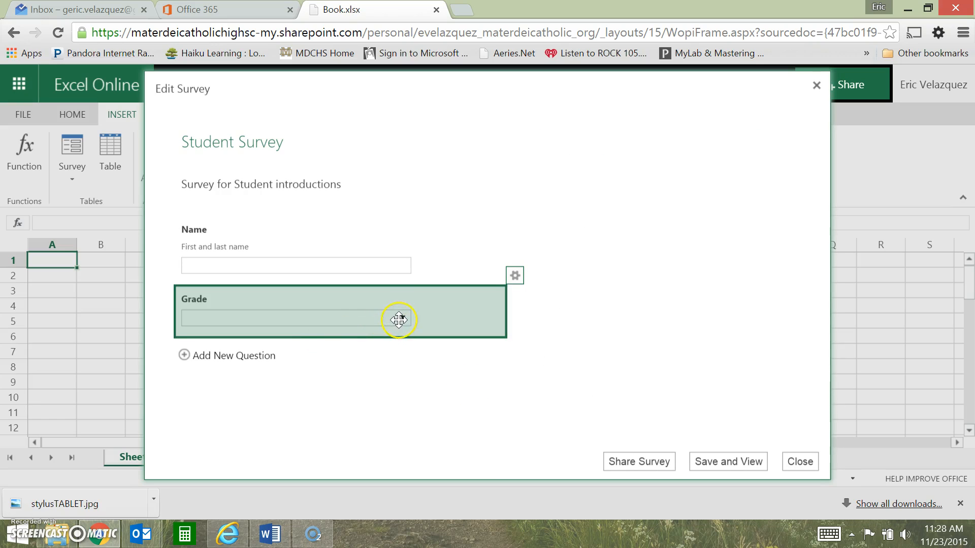
Add a third question, "Do you have internet access at home?", with the Yes/No response type
left_click(226, 358)
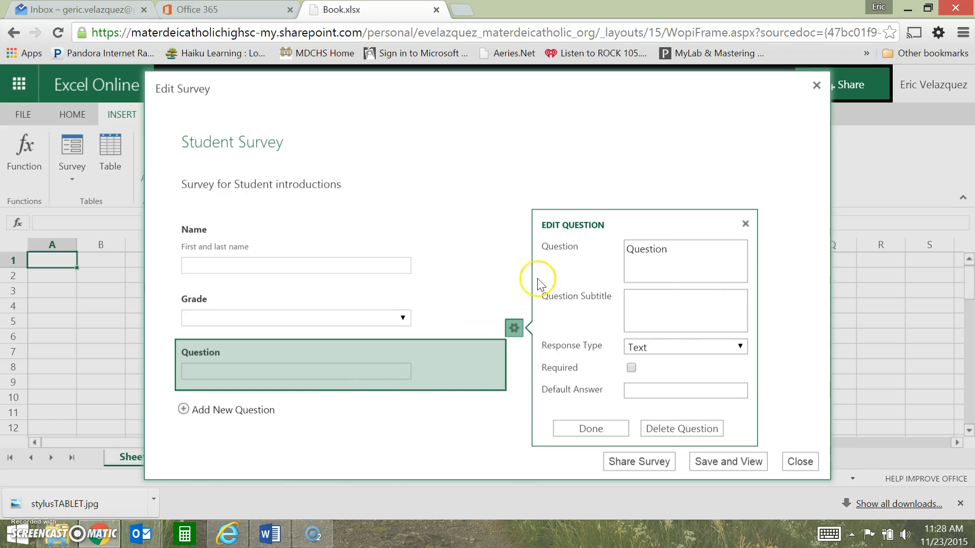
double_click(646, 251)
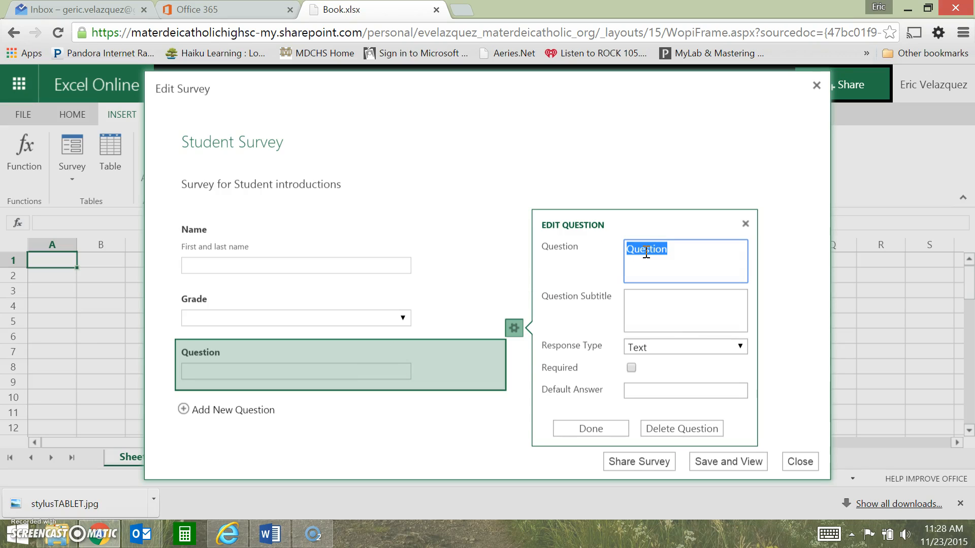
type("Do you have internet access at home?")
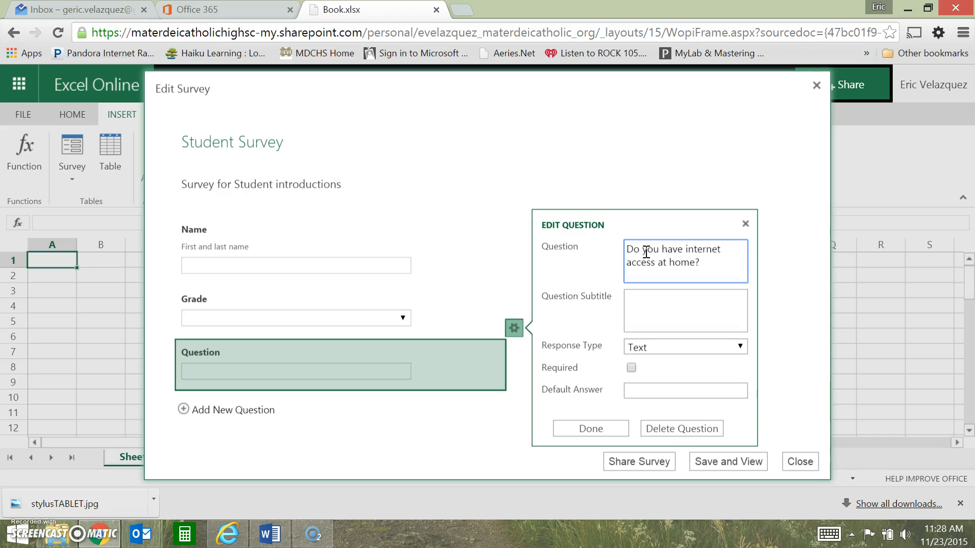
left_click(674, 348)
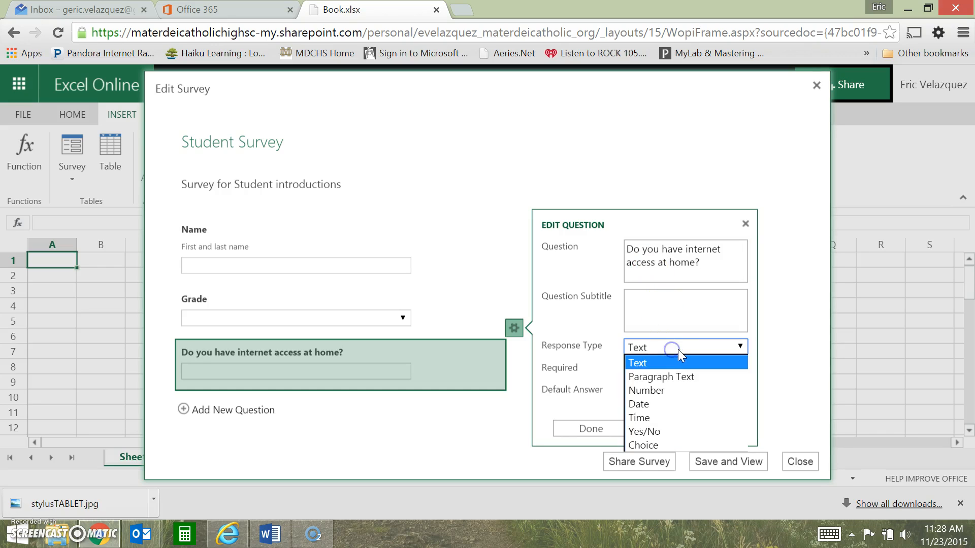
left_click(675, 432)
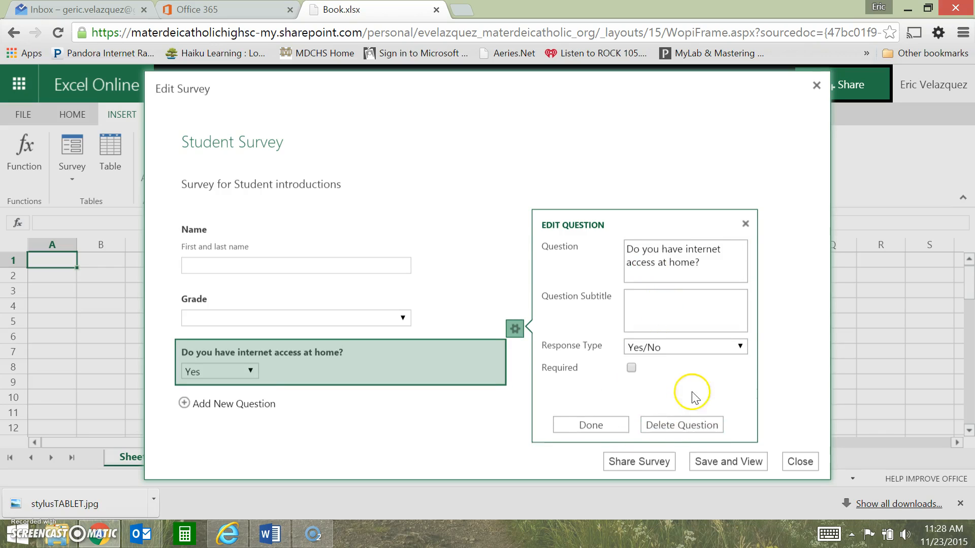
Make the internet access question required with a default value of Yes, and finish the question
left_click(632, 368)
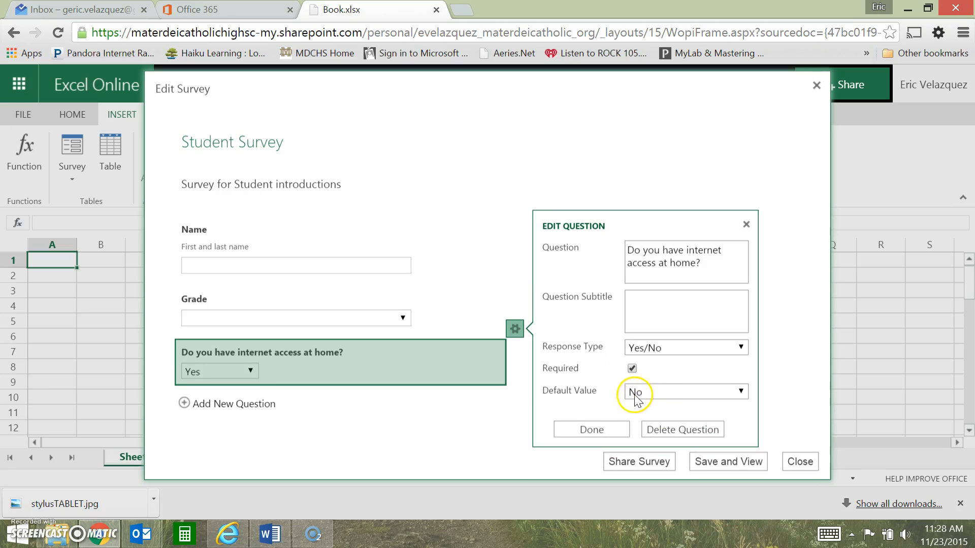
left_click(703, 392)
left_click(663, 406)
left_click(669, 395)
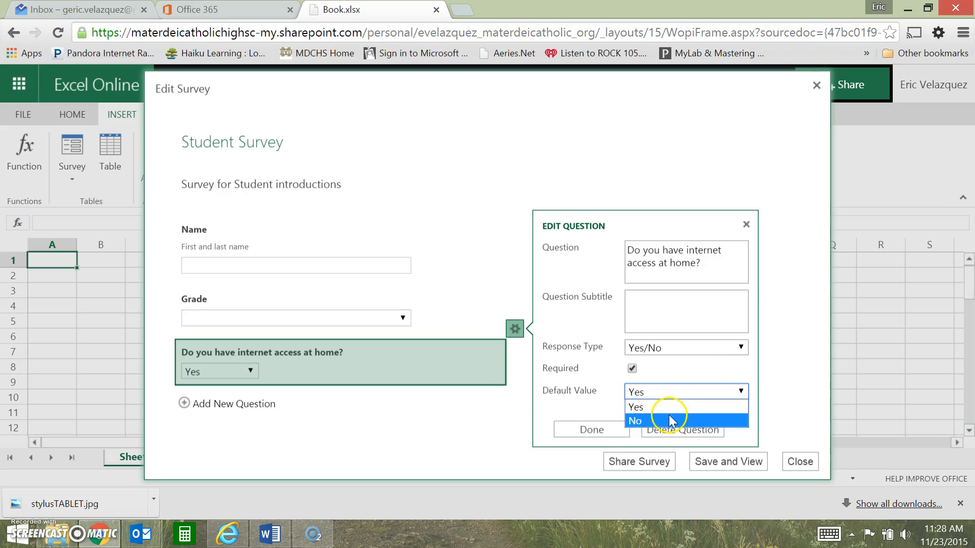
left_click(674, 392)
left_click(672, 347)
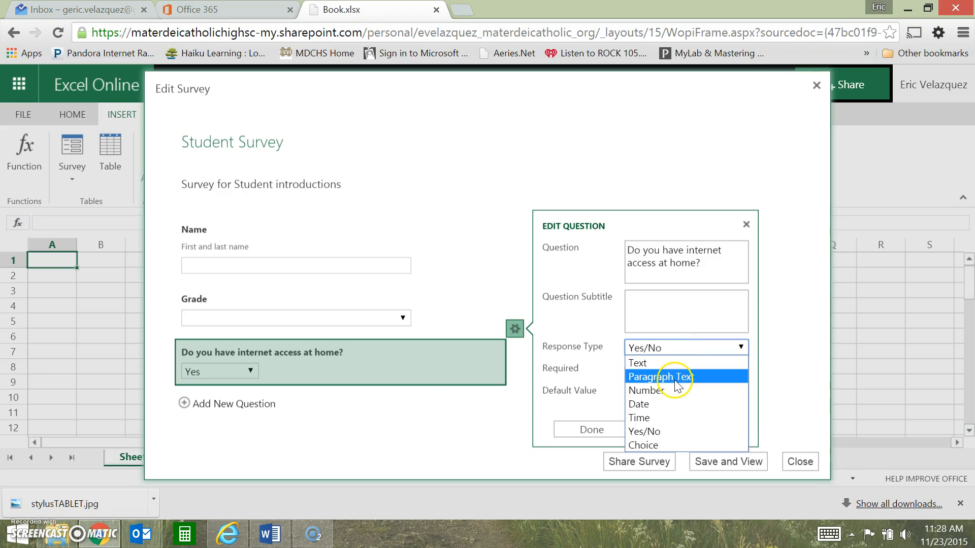
left_click(679, 349)
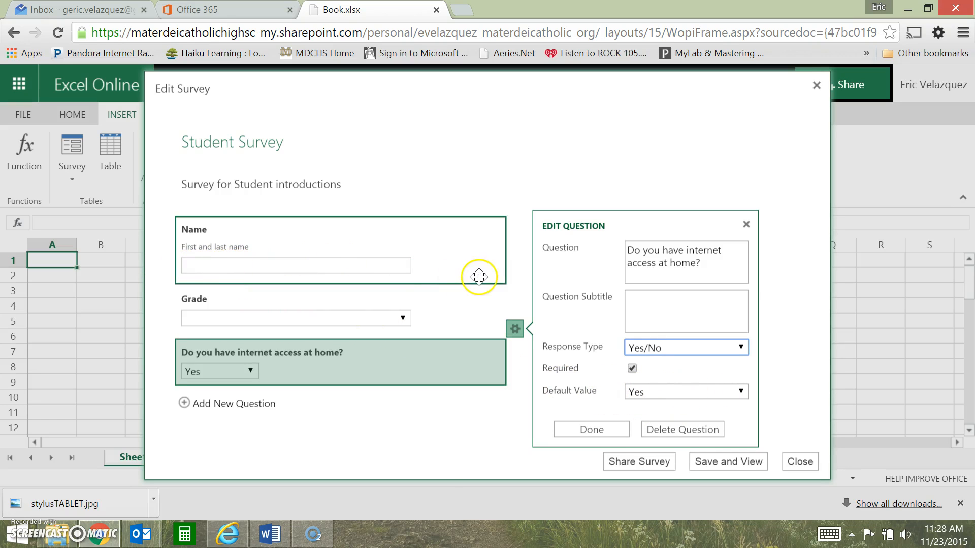
left_click(593, 430)
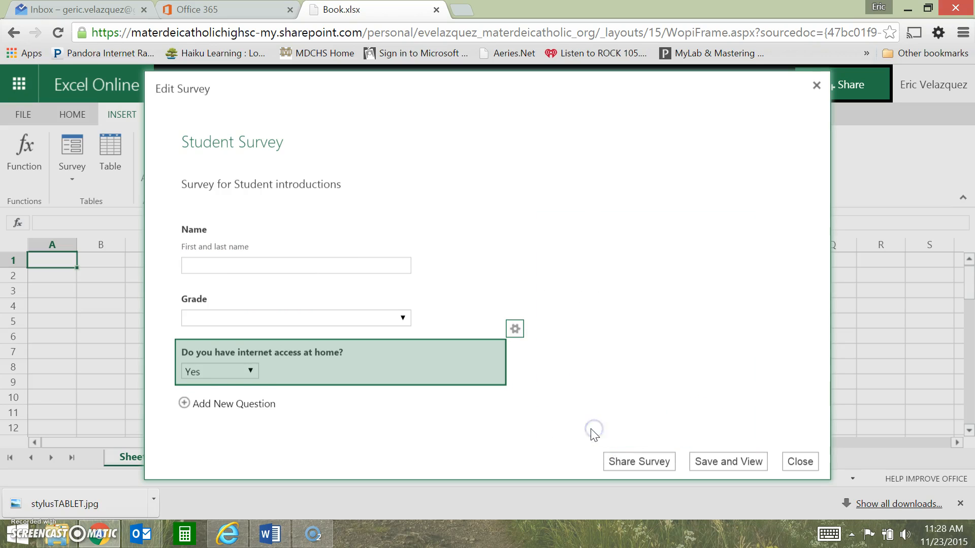
Add a fourth question, "How do you learn best?", with the Paragraph Text response type
left_click(224, 404)
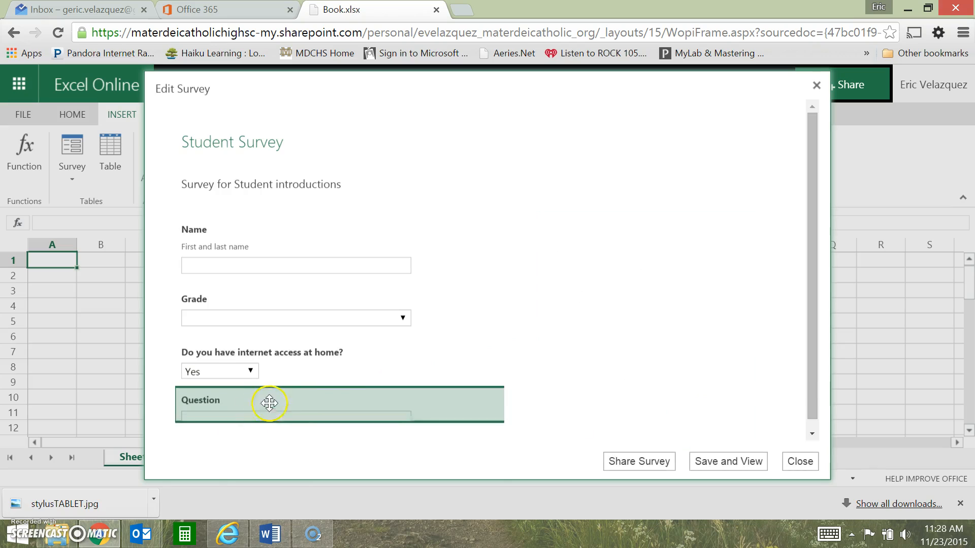
left_click(690, 297)
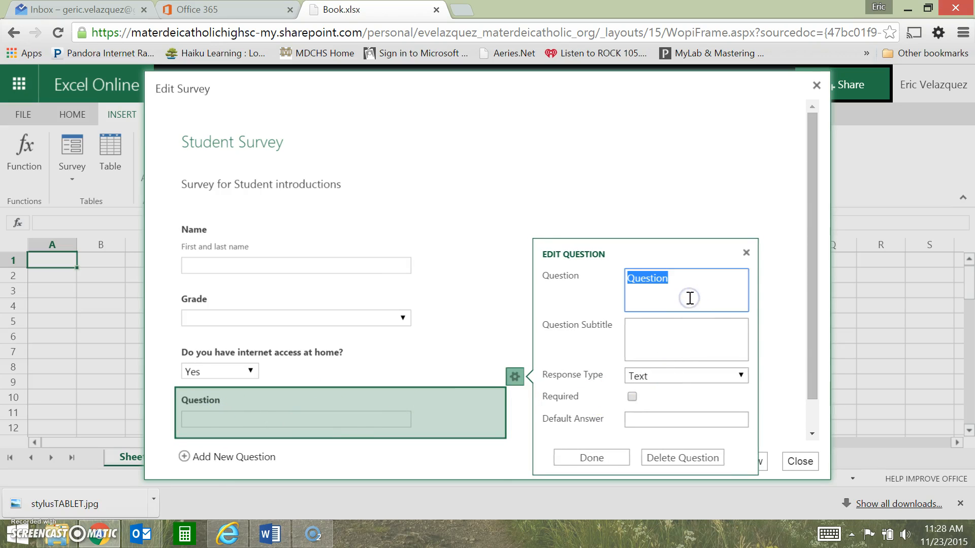
type("I")
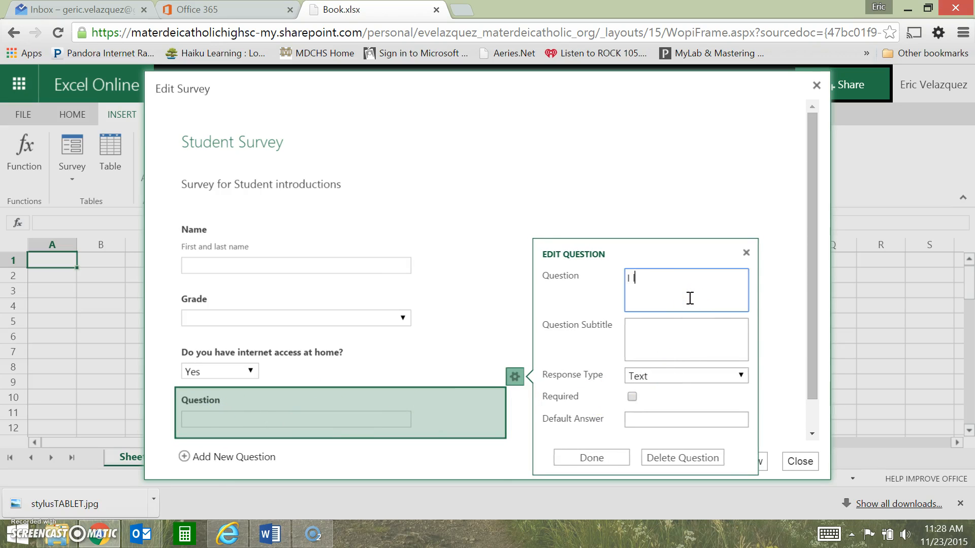
type("ow do you learn best?")
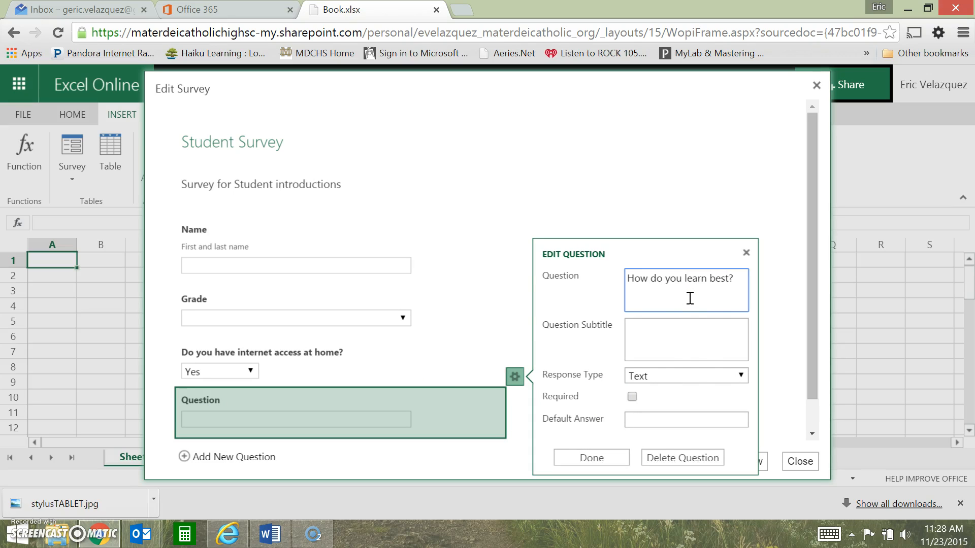
left_click(679, 375)
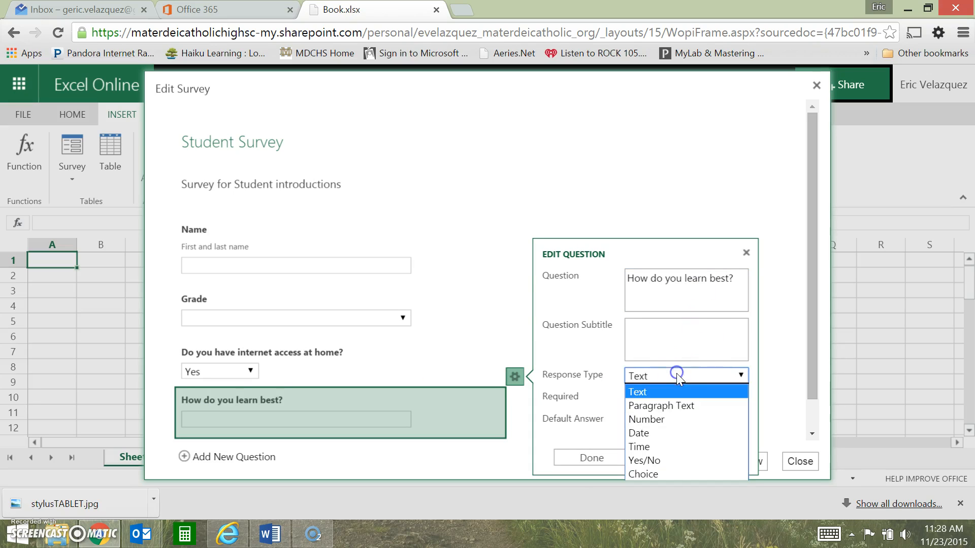
left_click(685, 403)
Make the learning question required with the default answer "I learn best when...", and finish the question
left_click(632, 362)
left_click(642, 385)
type("I learn best when...")
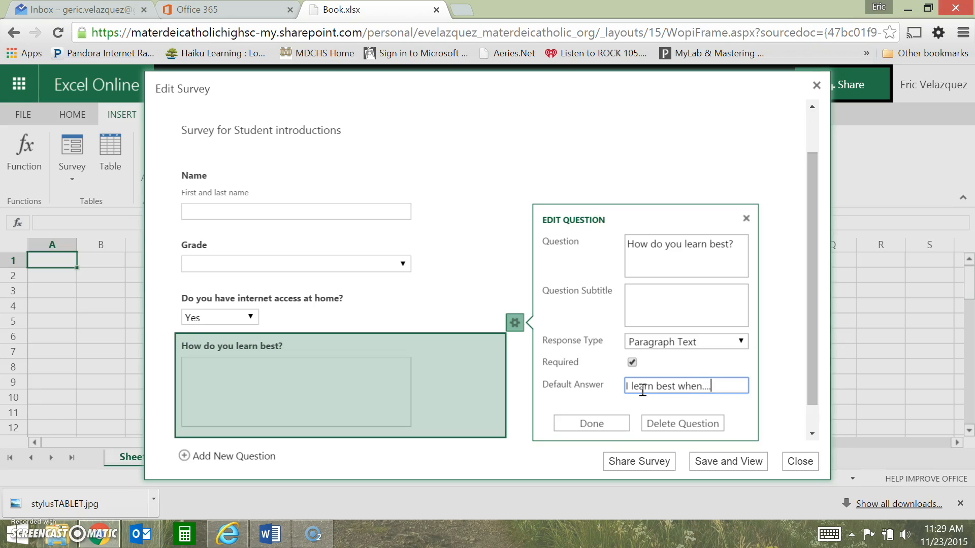
left_click(643, 392)
left_click(593, 426)
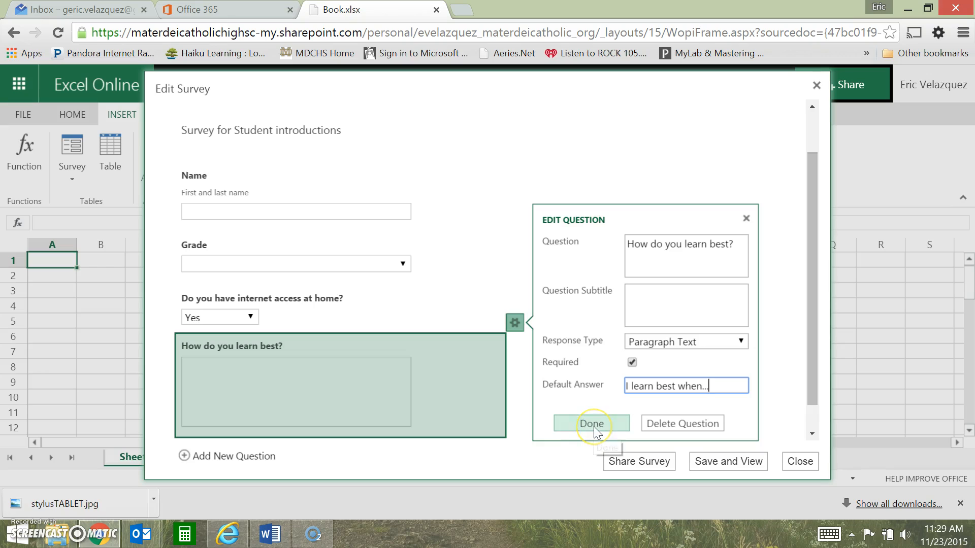
left_click(592, 424)
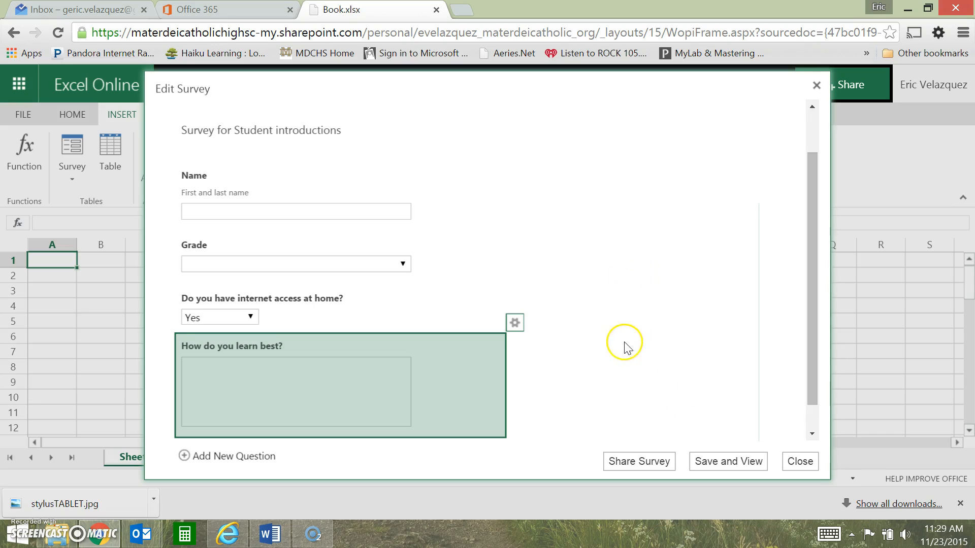
Save the survey and check the Name field and the Grade question's choices in the survey view
left_click(727, 462)
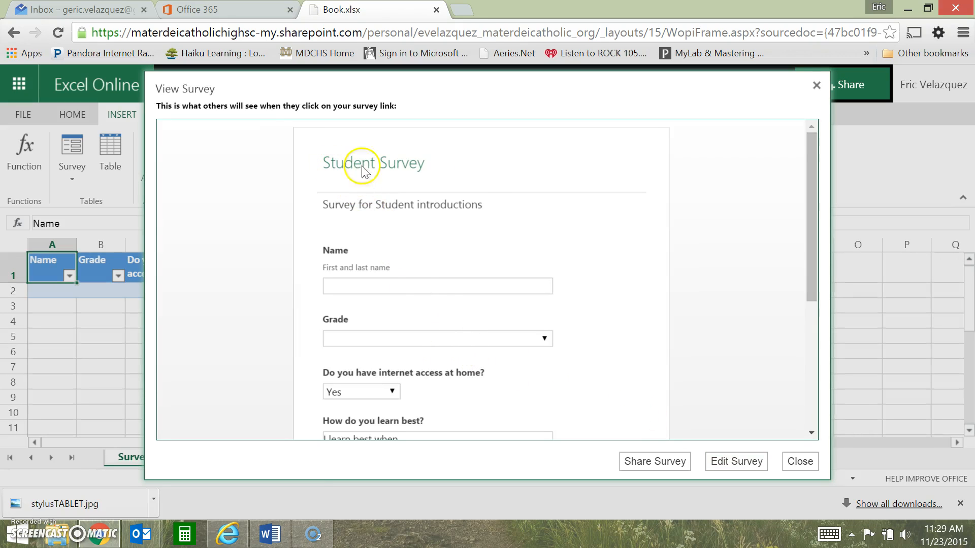
left_click(341, 285)
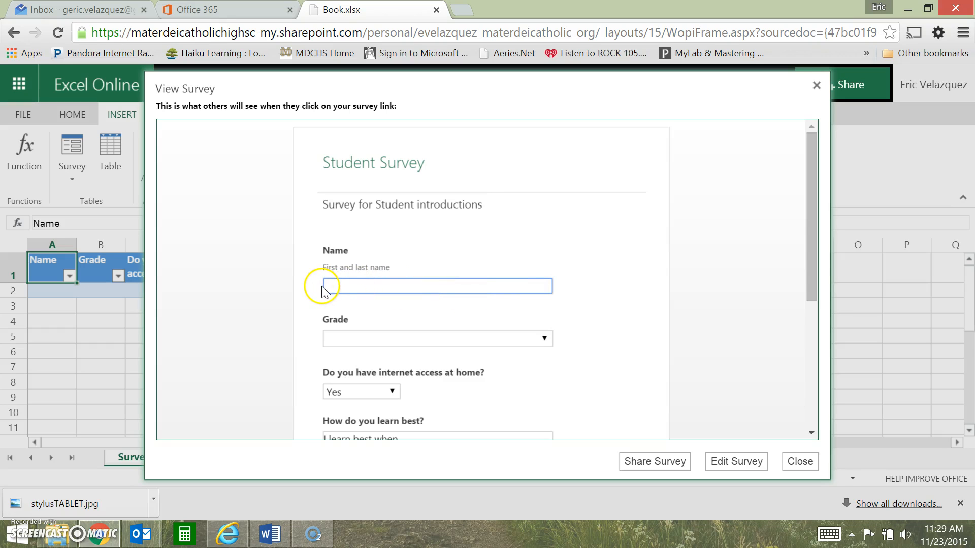
scroll(474, 299, "down", 2)
left_click(474, 261)
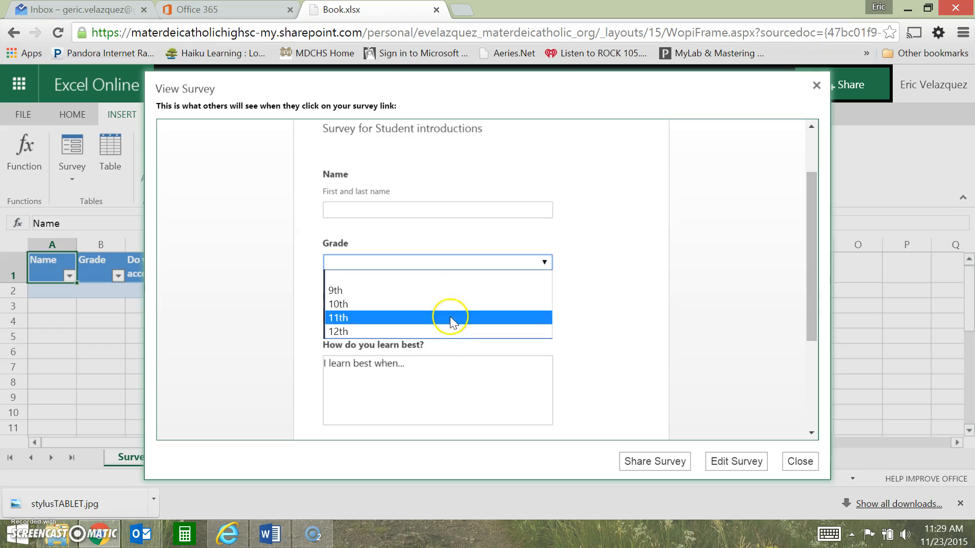
left_click(456, 258)
left_click(456, 258)
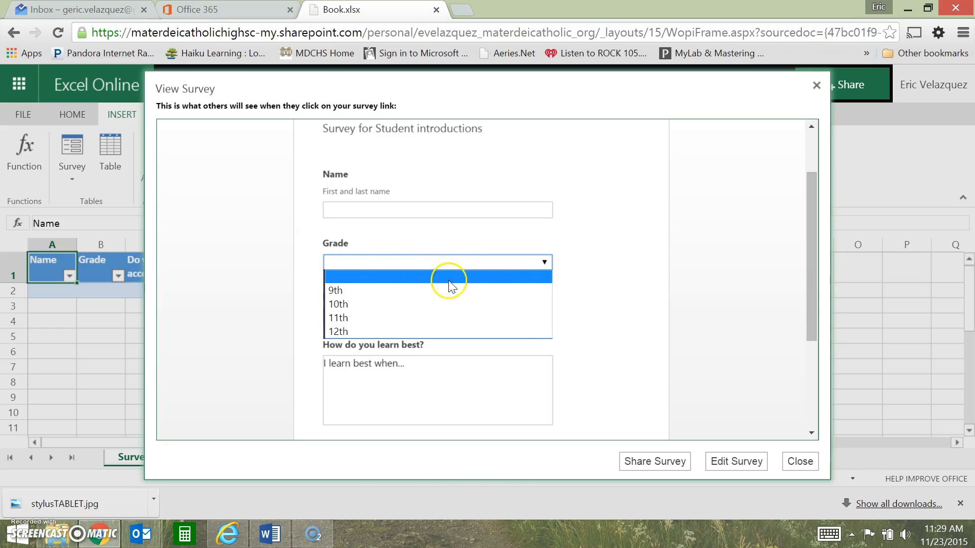
left_click(400, 276)
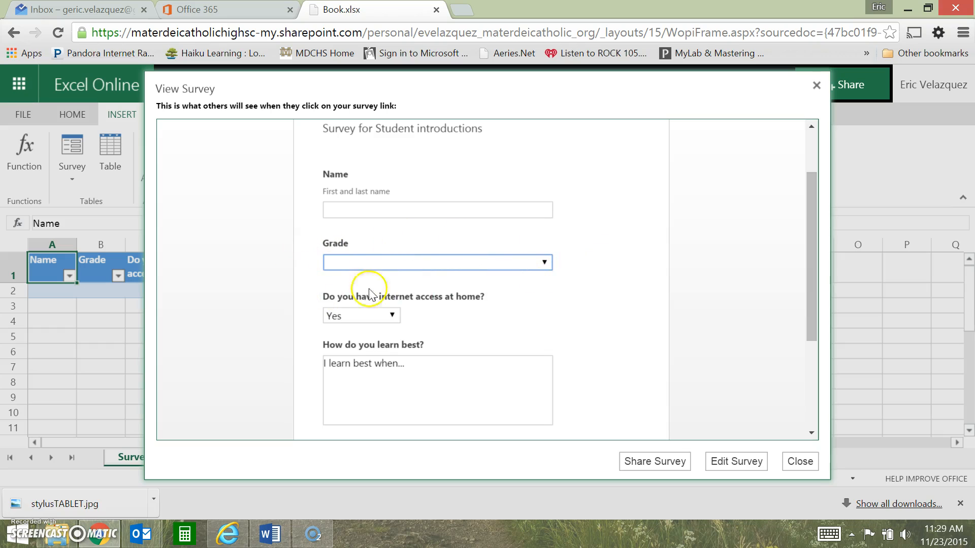
left_click(544, 263)
left_click(544, 261)
left_click(546, 262)
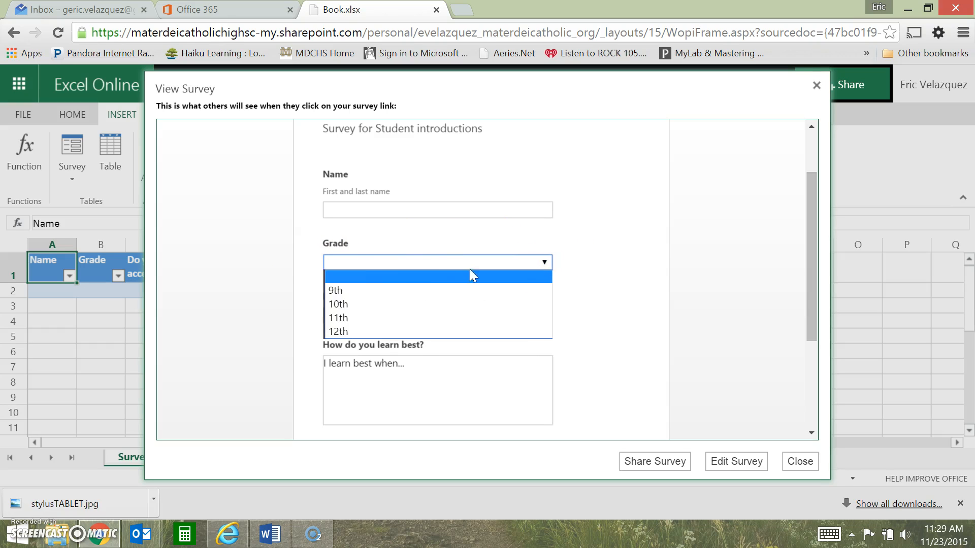
left_click(440, 269)
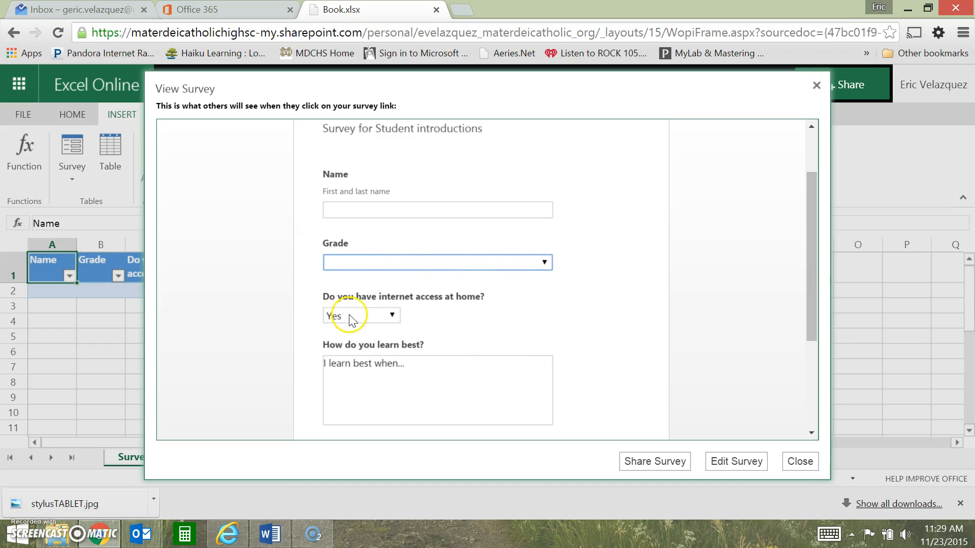
Review the Yes/No choices of the internet access question and answer it with No
left_click(371, 315)
left_click(373, 331)
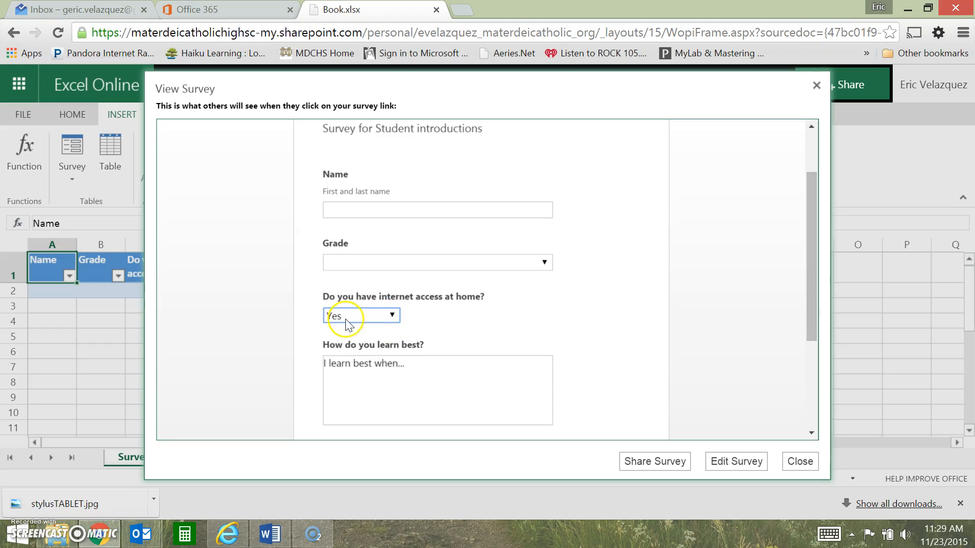
left_click(369, 318)
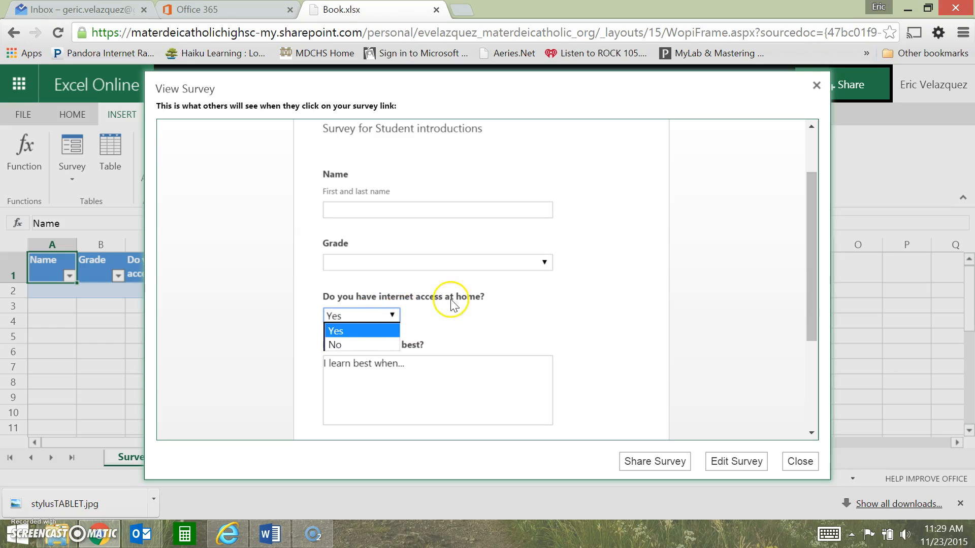
left_click(340, 333)
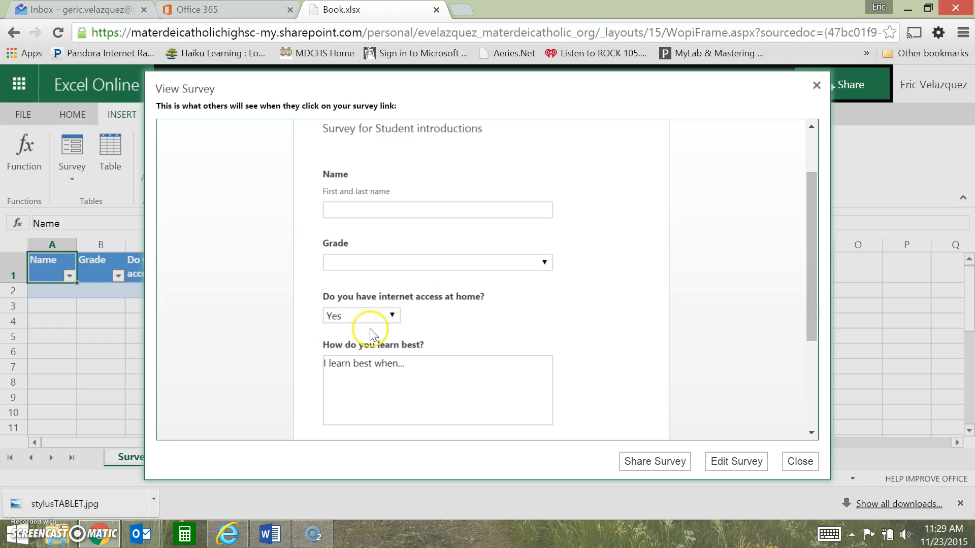
left_click(392, 316)
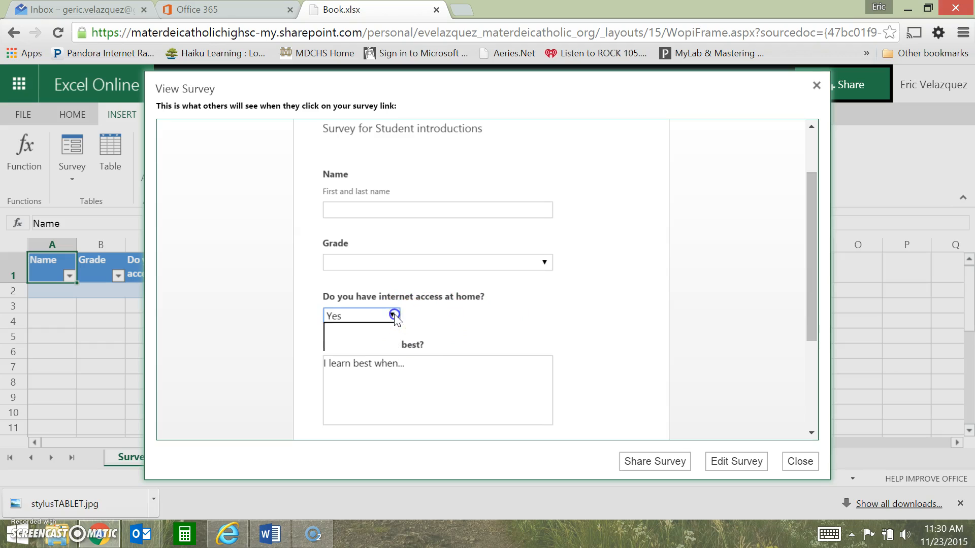
left_click(392, 346)
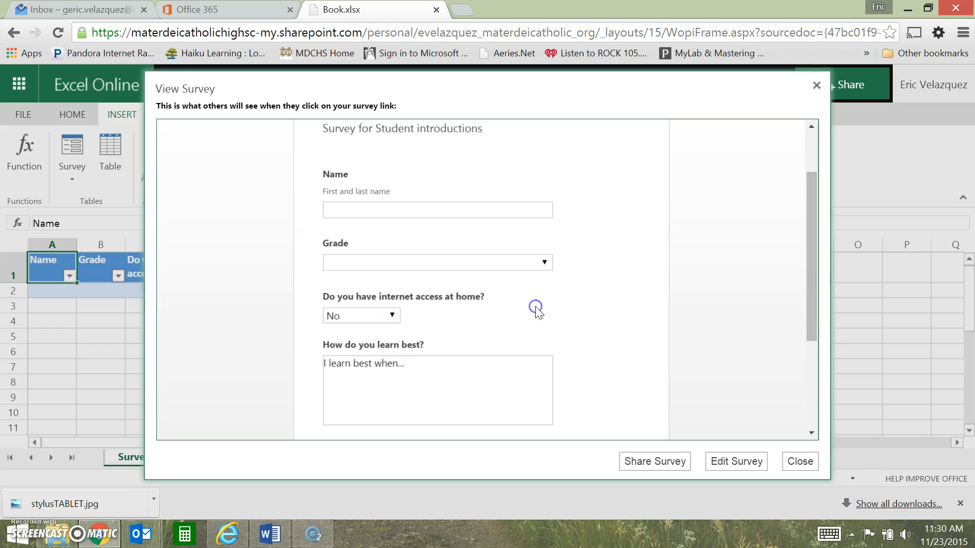
Complete the learning answer as "I learn best when I am listening to music." and try to submit the response
mouse_move(325, 369)
left_mouse_down()
mouse_move(374, 367)
mouse_move(323, 368)
left_mouse_up()
left_click(505, 364)
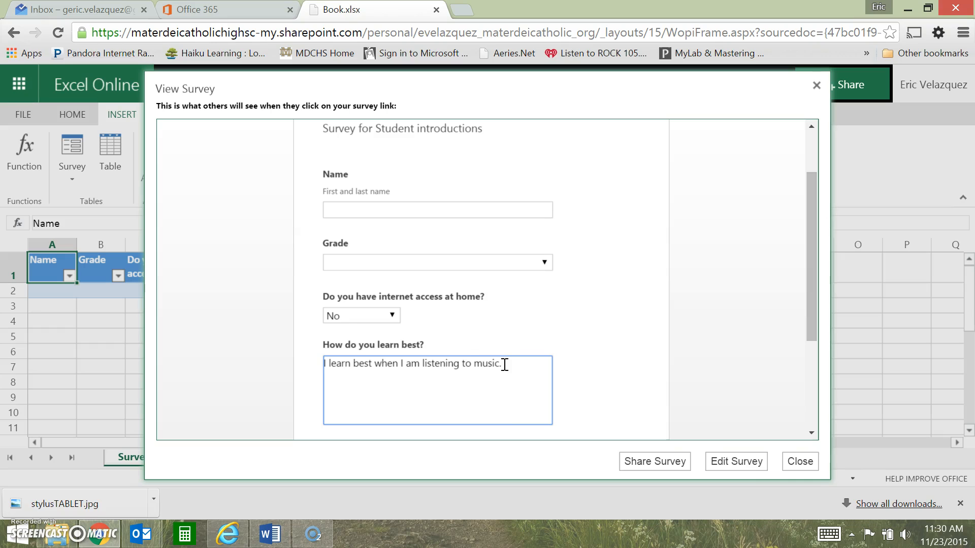
scroll(529, 364, "down", 3)
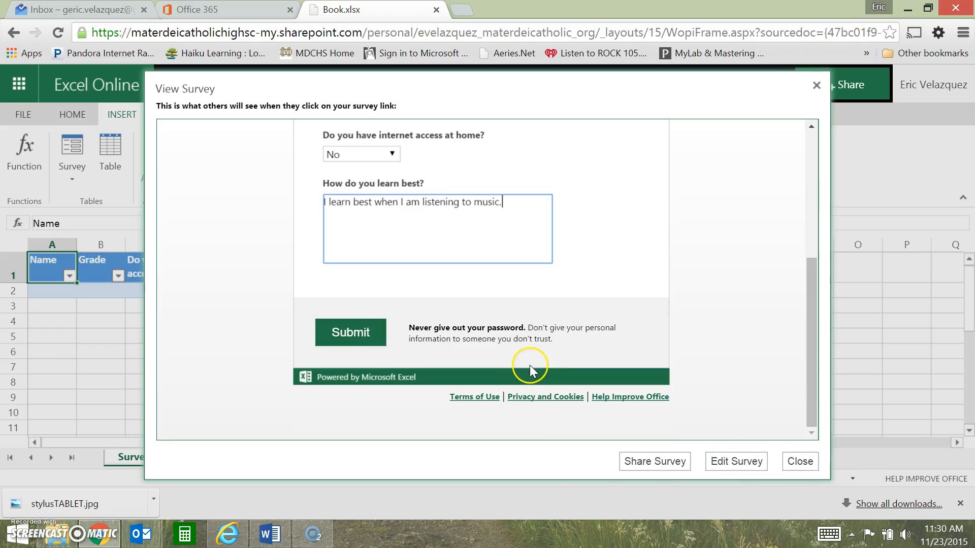
left_click(356, 339)
Fill in the respondent's first name and the 9th grade, submit the response, and close the survey view
left_click(378, 281)
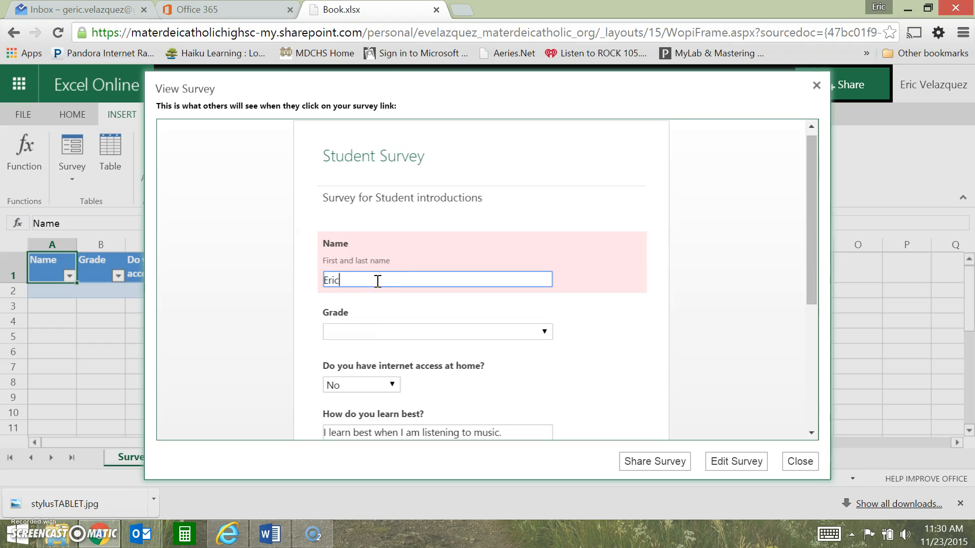
key("Tab")
left_click(468, 333)
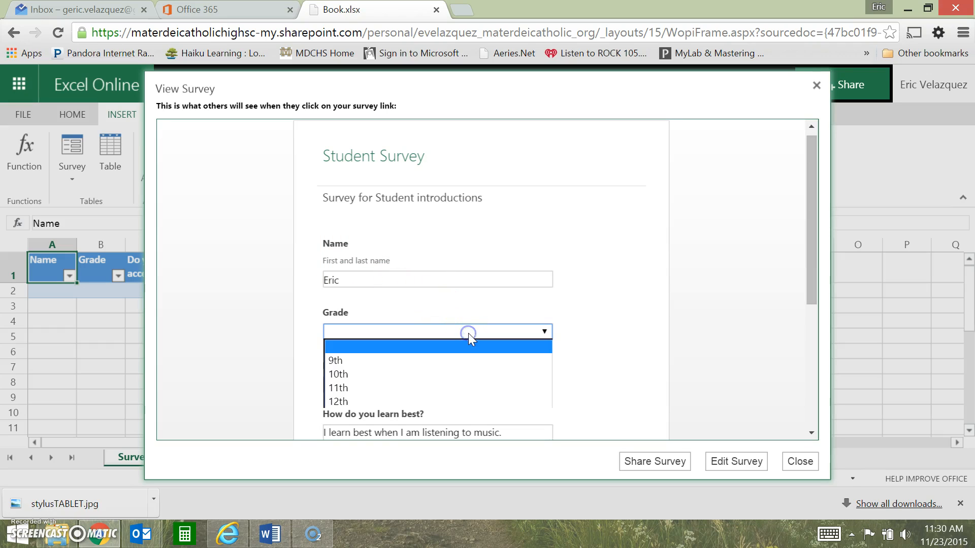
left_click(463, 358)
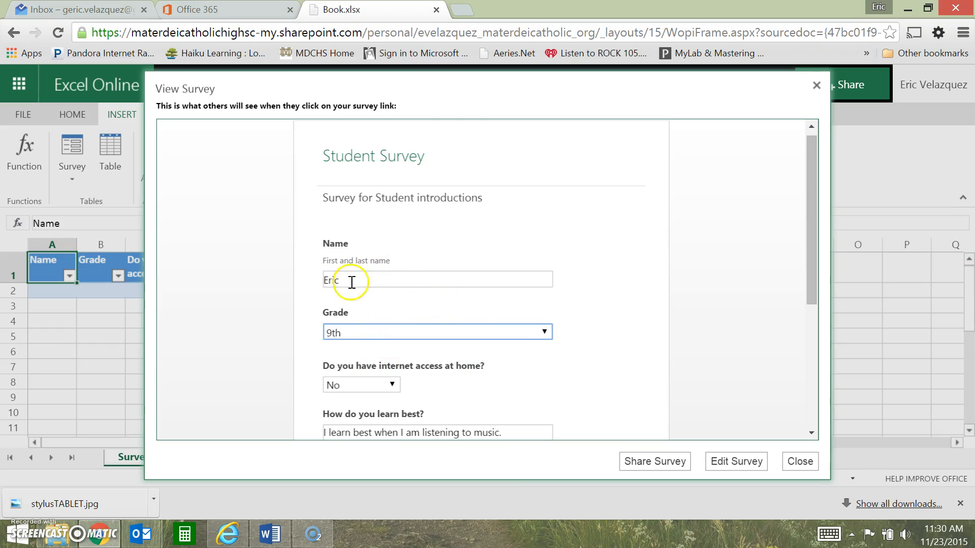
scroll(352, 282, "down", 3)
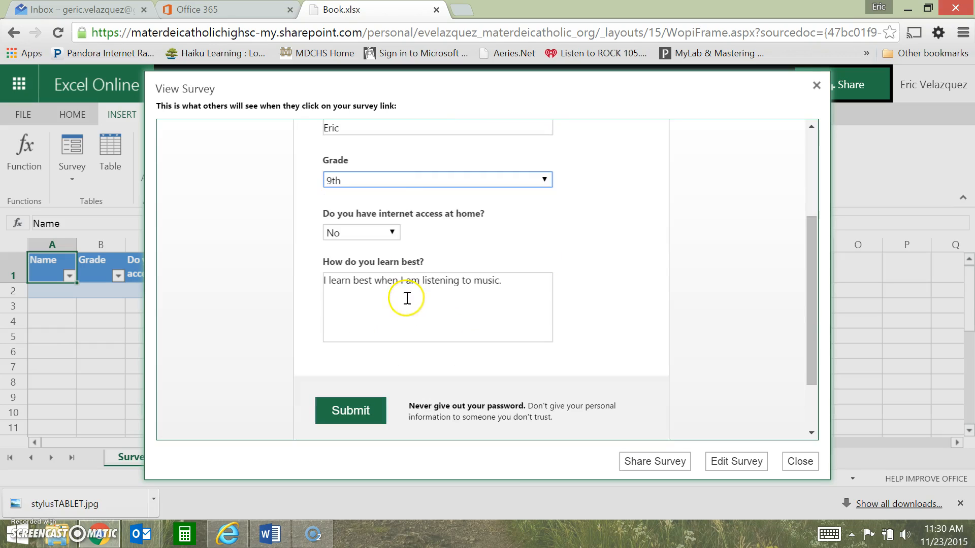
left_click(350, 411)
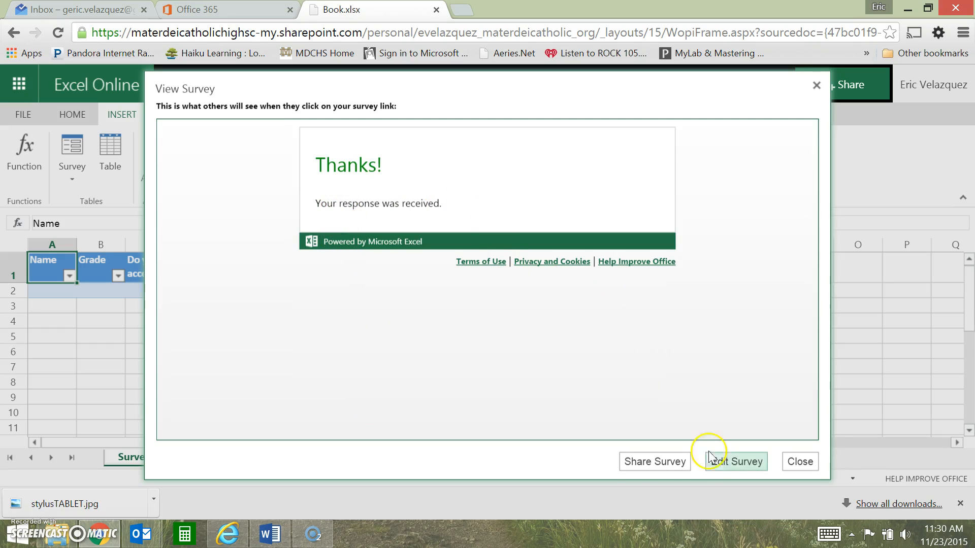
left_click(799, 462)
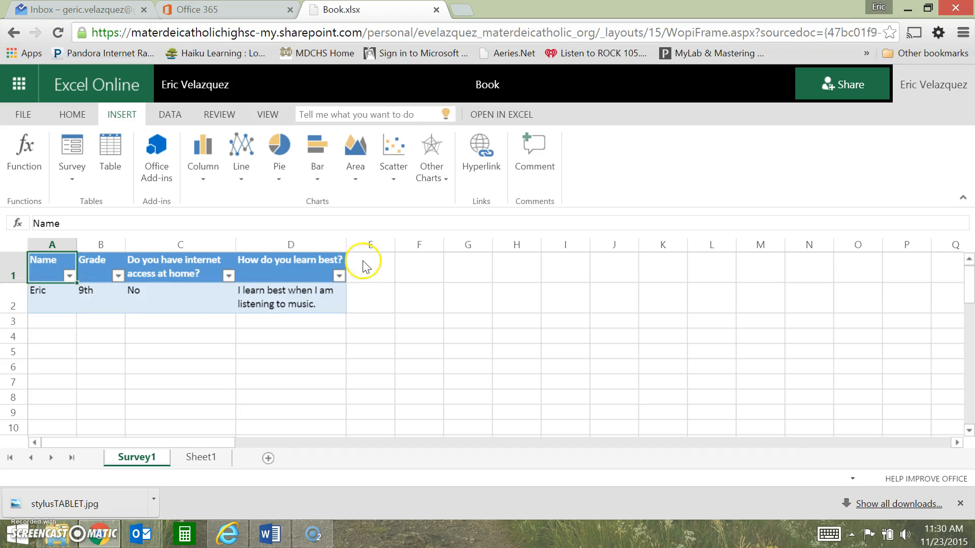
Examine the submitted response in row 2 of the Survey1 sheet, going through each answer from Name to the learning question
left_click(46, 300)
left_click(95, 300)
left_click(145, 302)
left_click(271, 301)
left_click(54, 304)
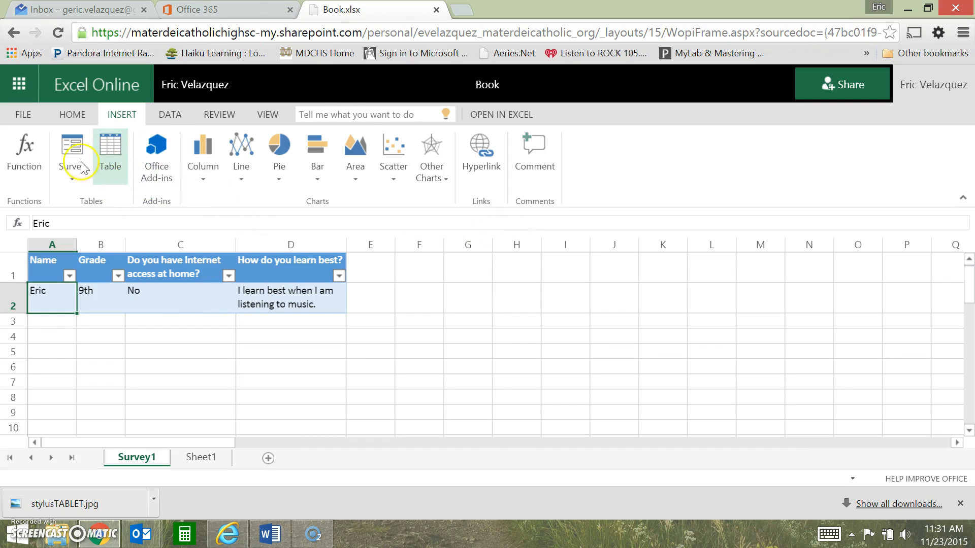
View the survey form again, generate its sharing link, and close the Share Survey dialog
left_click(71, 180)
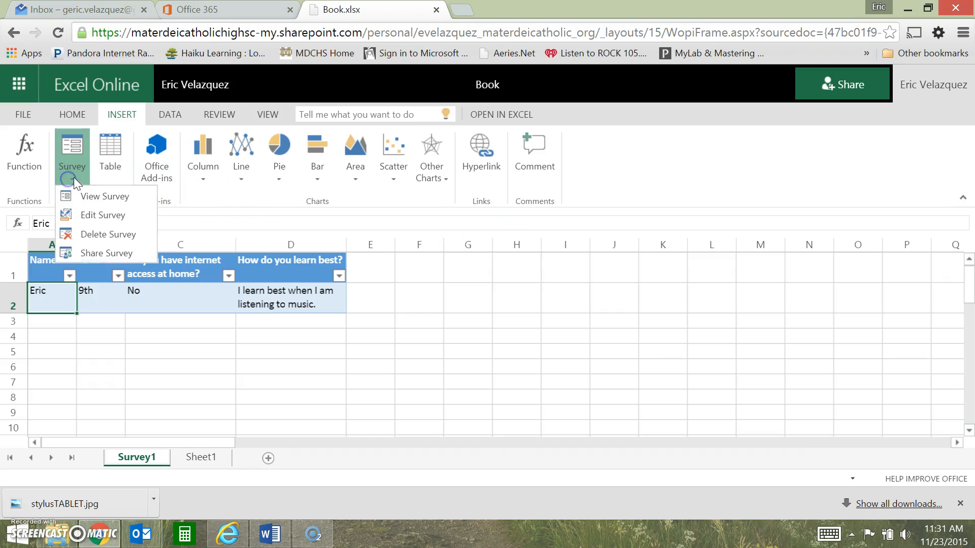
left_click(96, 196)
scroll(443, 239, "down", 3)
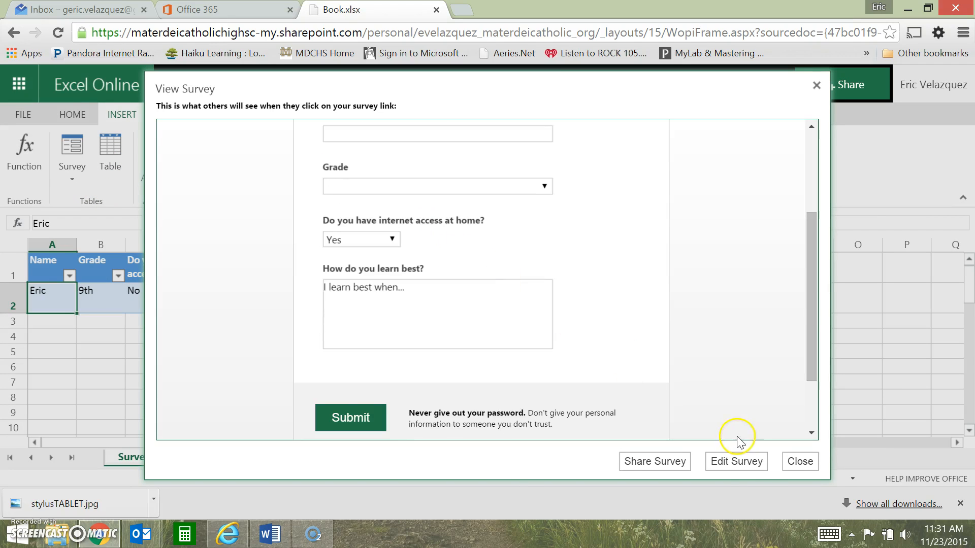
scroll(559, 269, "up", 3)
scroll(495, 318, "down", 2)
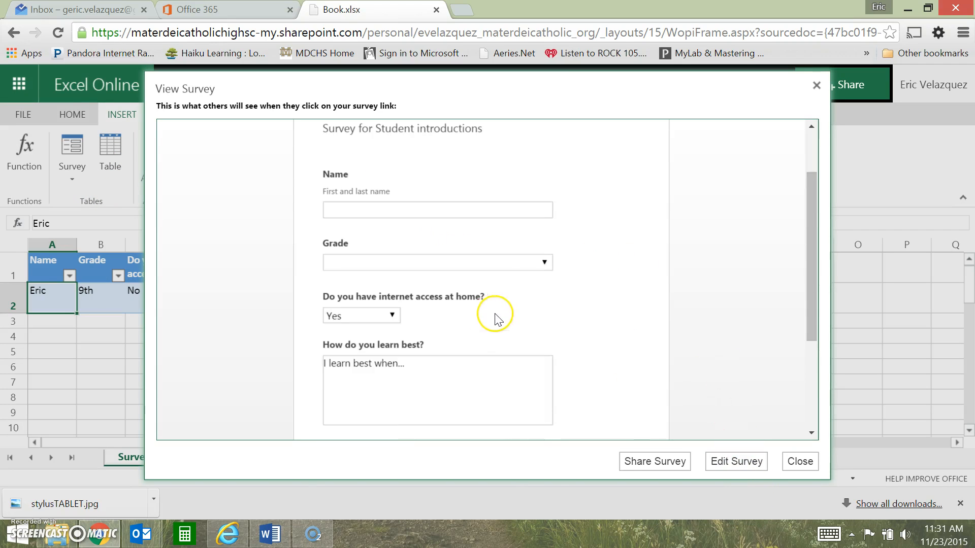
left_click(639, 462)
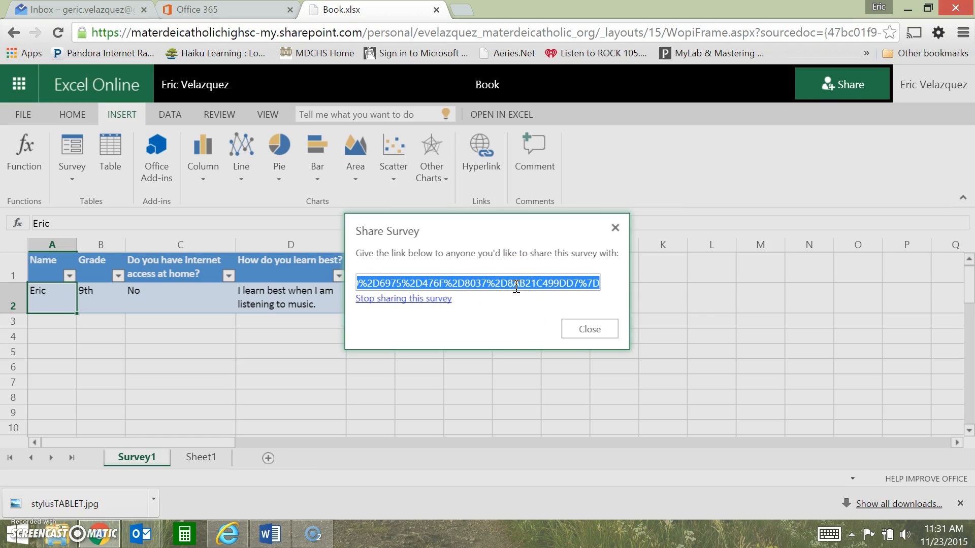
left_click(601, 335)
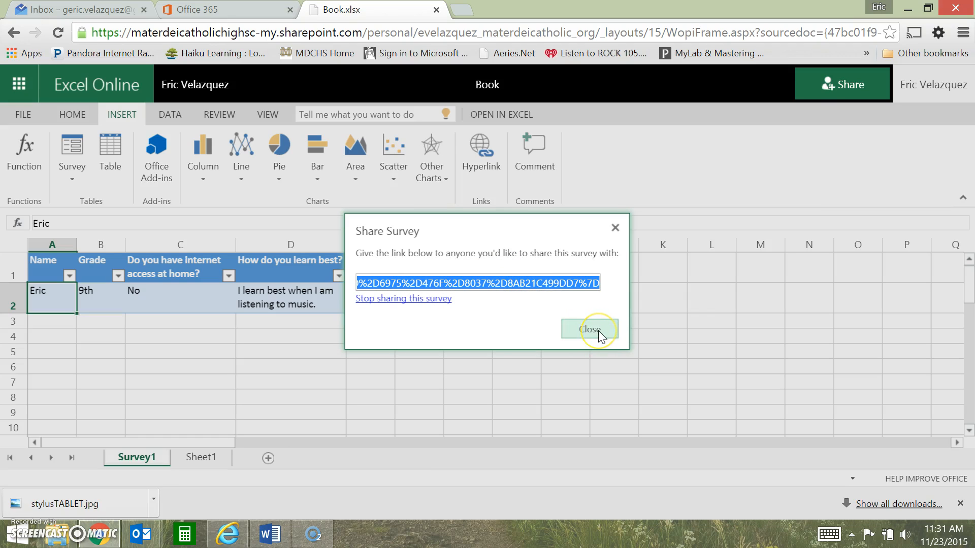